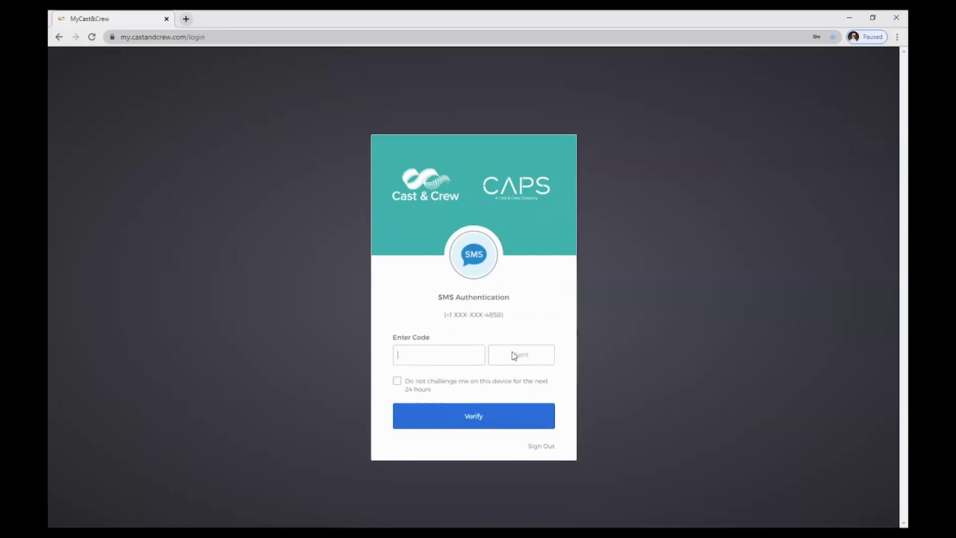
Enter the texted SMS verification code and submit it to reach the account dashboard
click(446, 354)
key(Return)
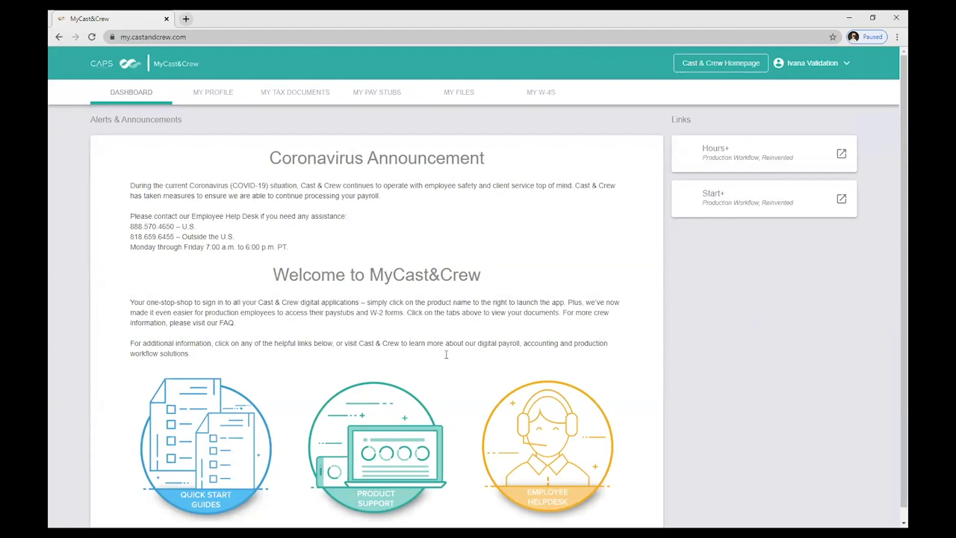
Scroll over the dashboard announcements, then go to the MY PROFILE page
scroll(389, 317, down, 1)
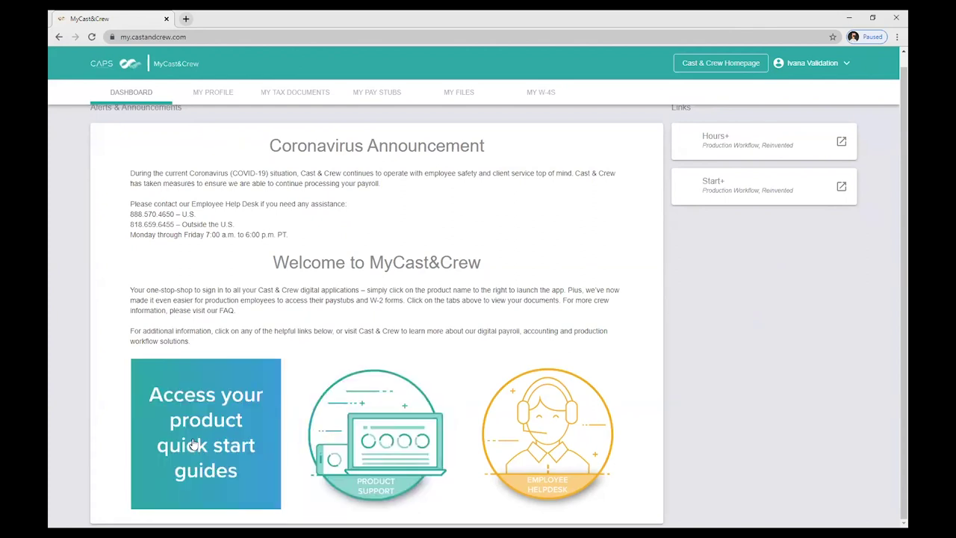
scroll(198, 283, up, 1)
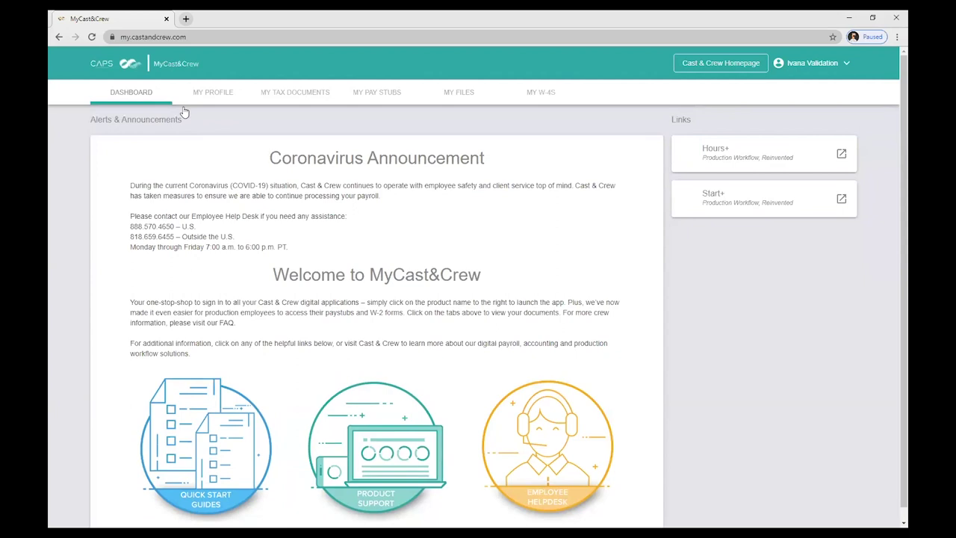
click(228, 94)
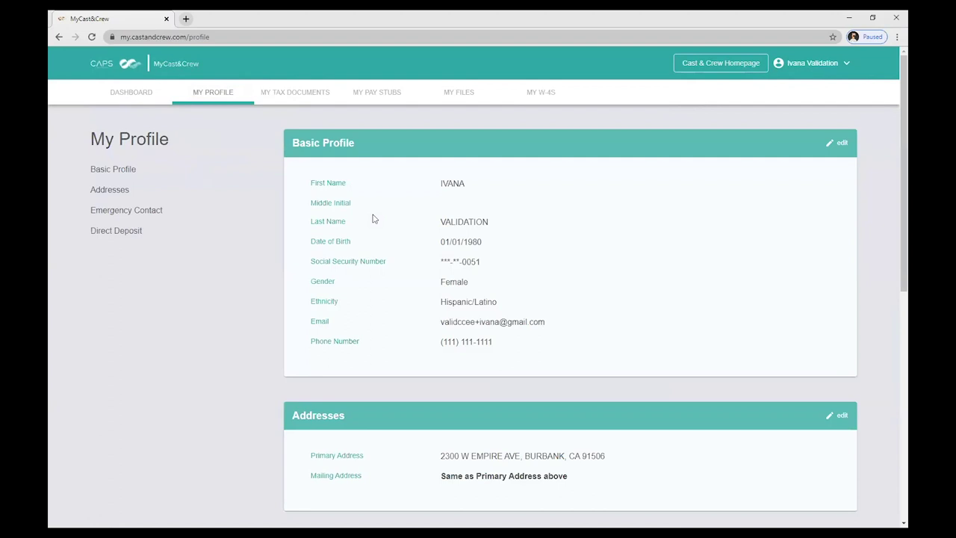
click(838, 144)
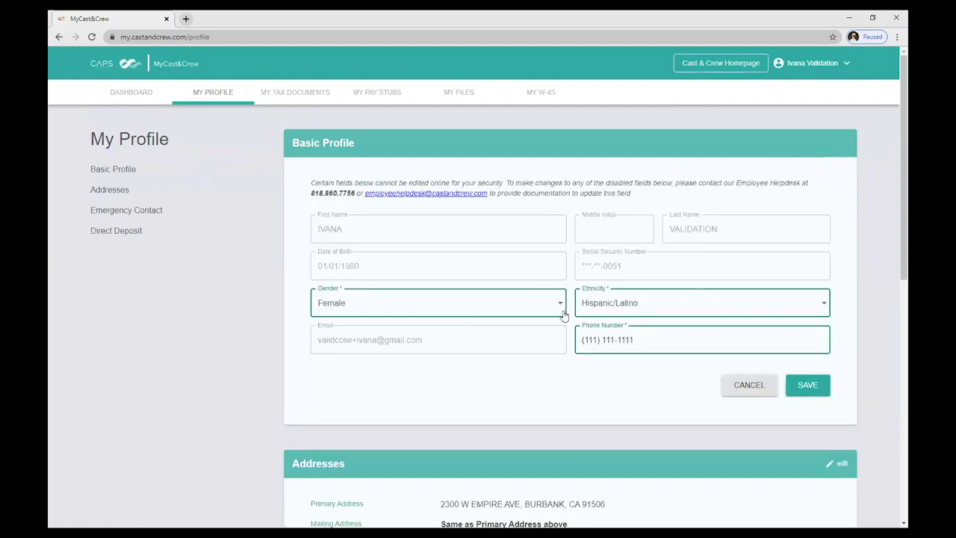
mouse_move(471, 306)
click(747, 389)
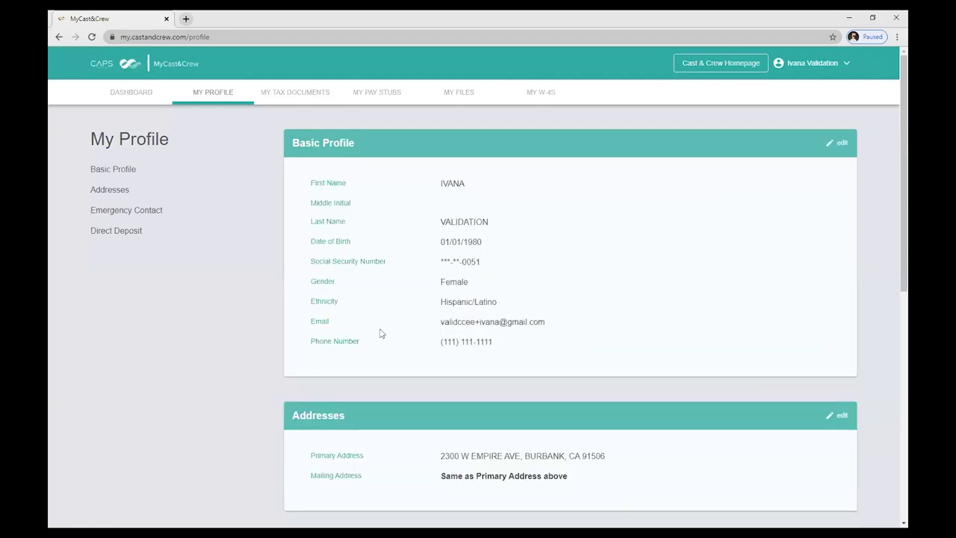
scroll(351, 341, down, 2)
scroll(355, 340, down, 3)
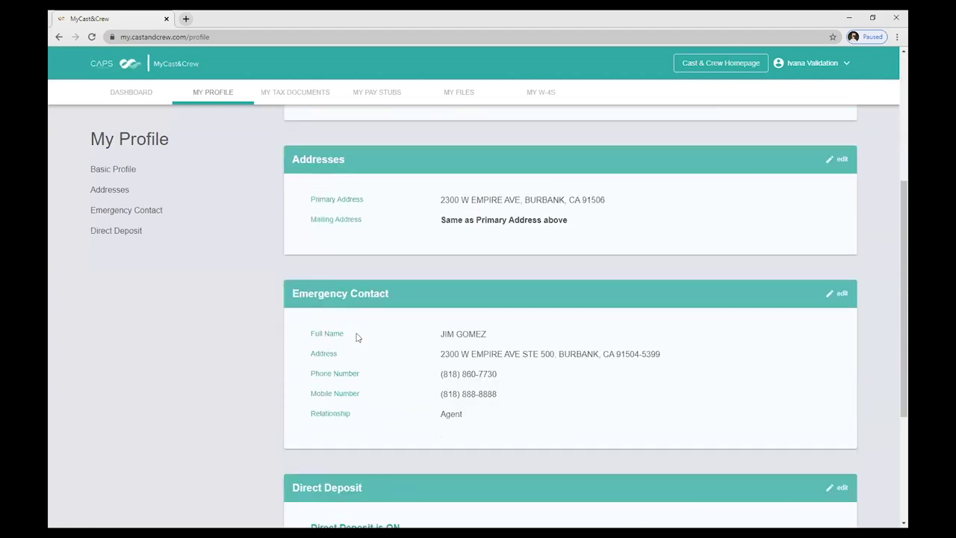
scroll(357, 337, down, 2)
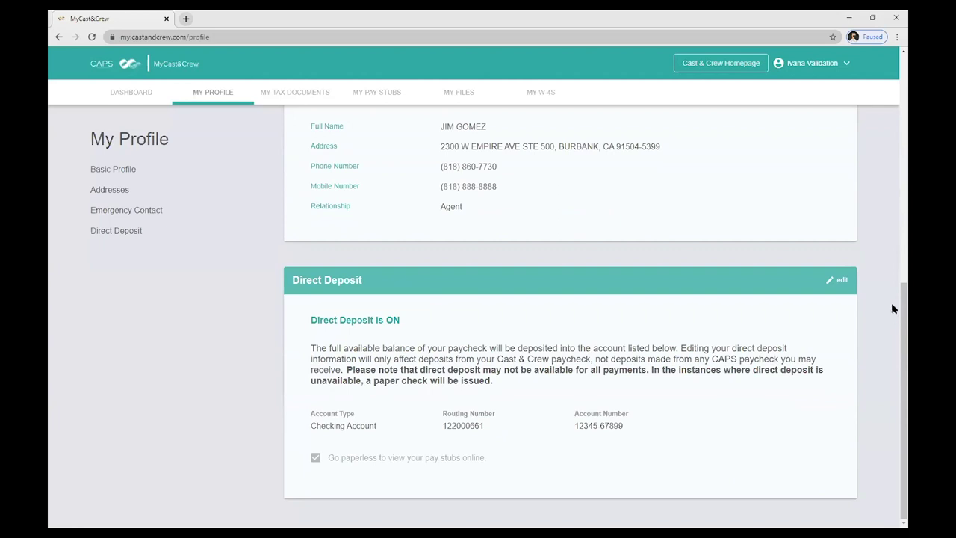
click(841, 282)
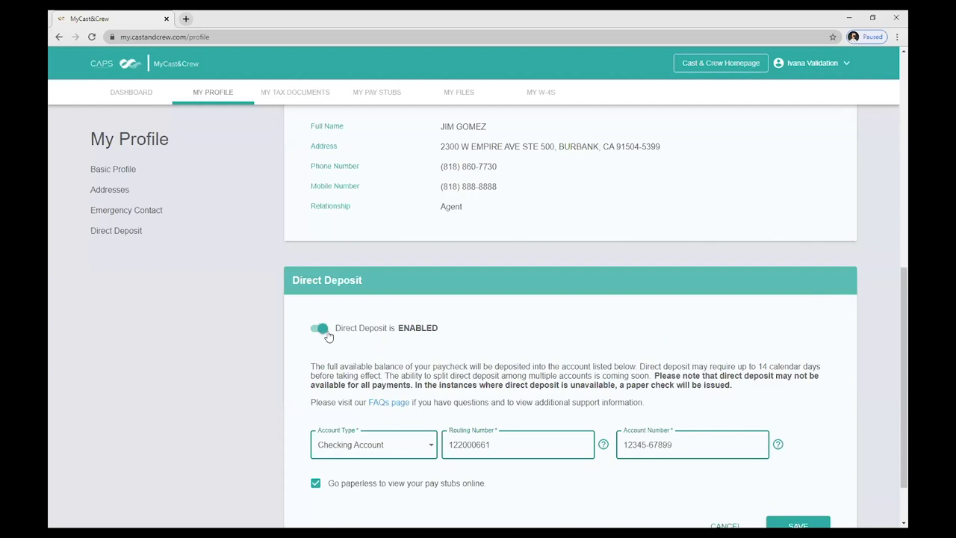
scroll(655, 349, down, 1)
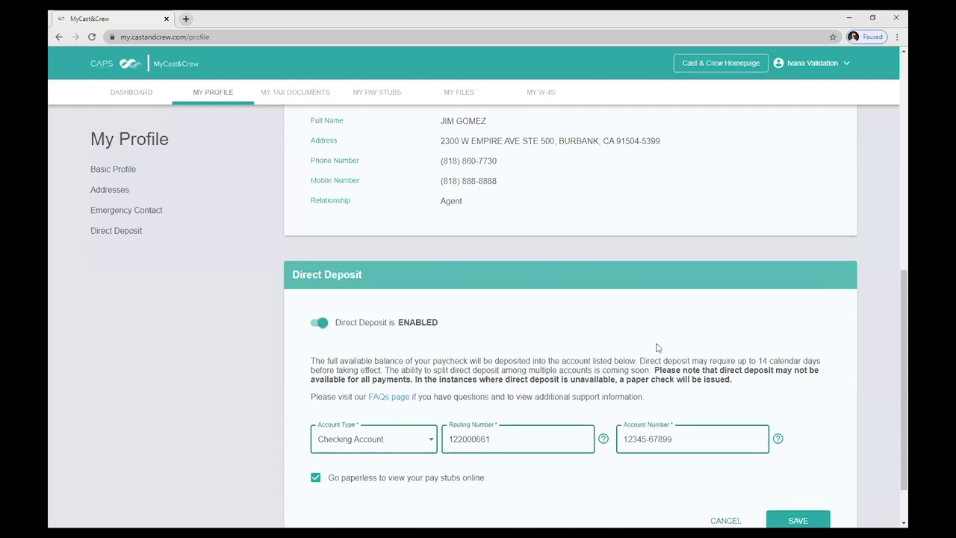
click(691, 380)
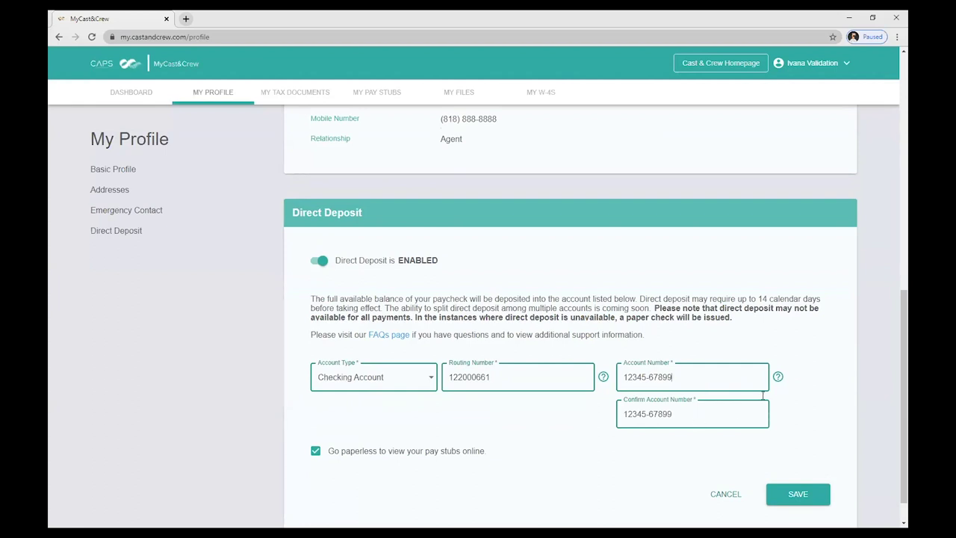
mouse_move(779, 378)
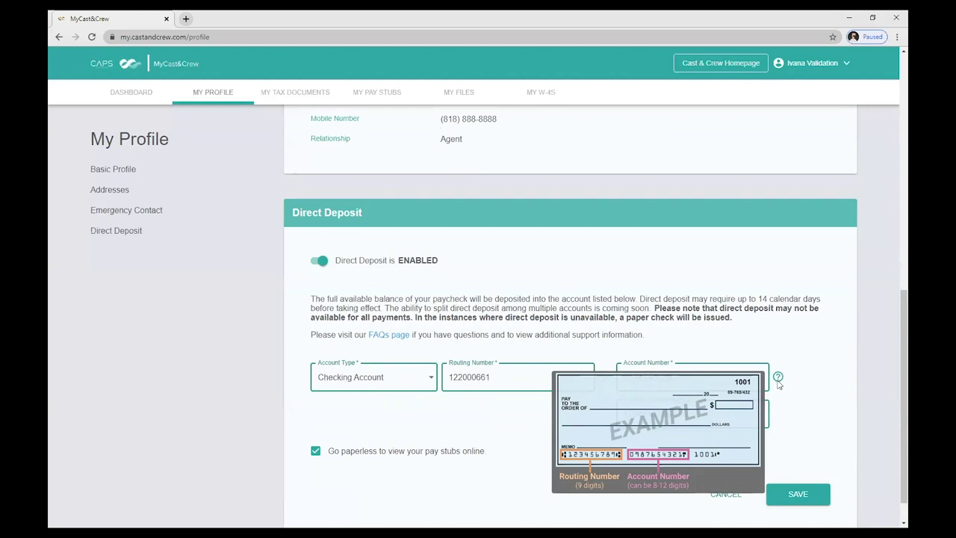
scroll(451, 476, down, 1)
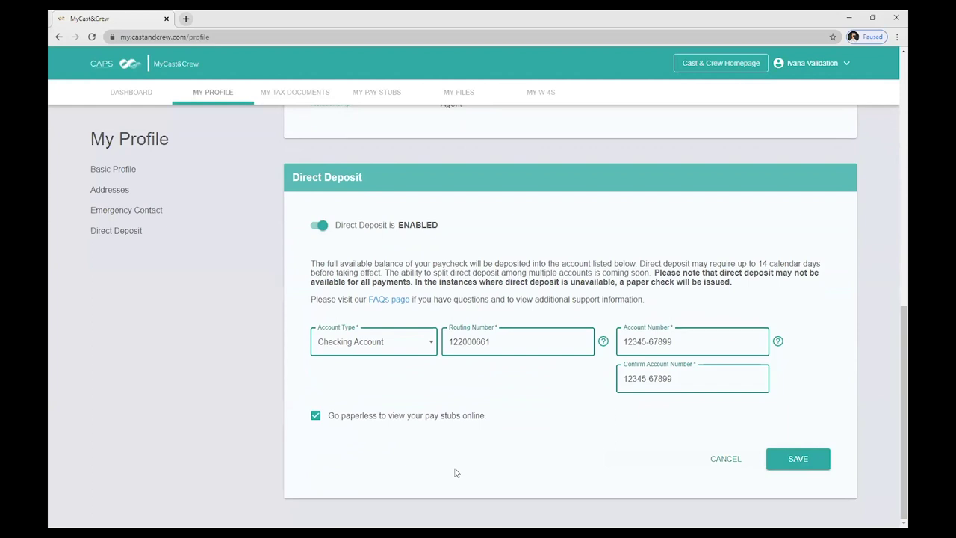
click(725, 459)
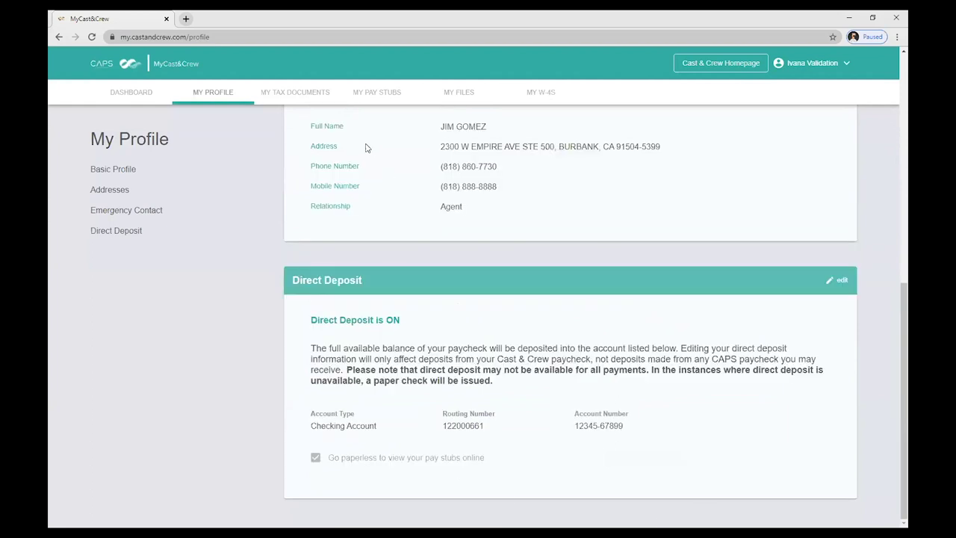
Look over the pay stubs and tax documents lists, then go to the My Files page
click(387, 97)
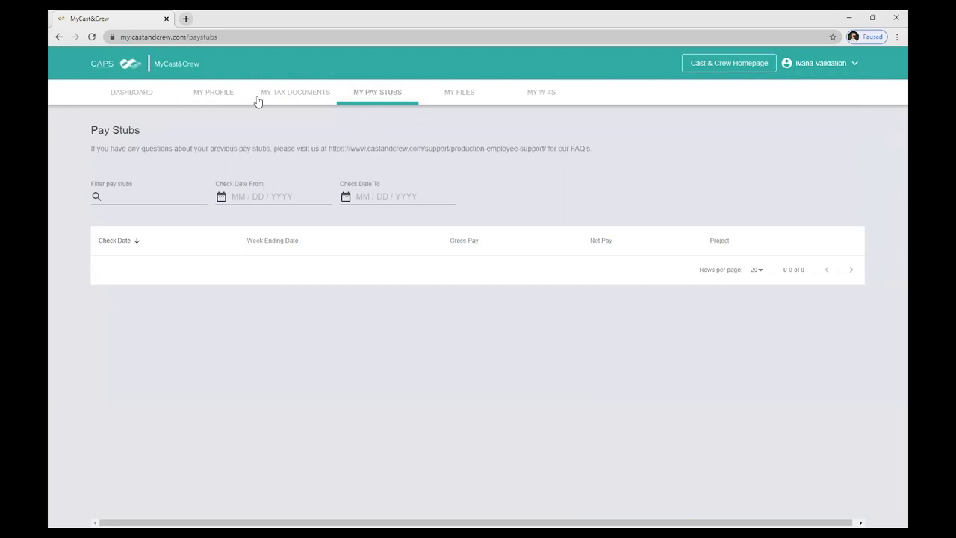
click(285, 97)
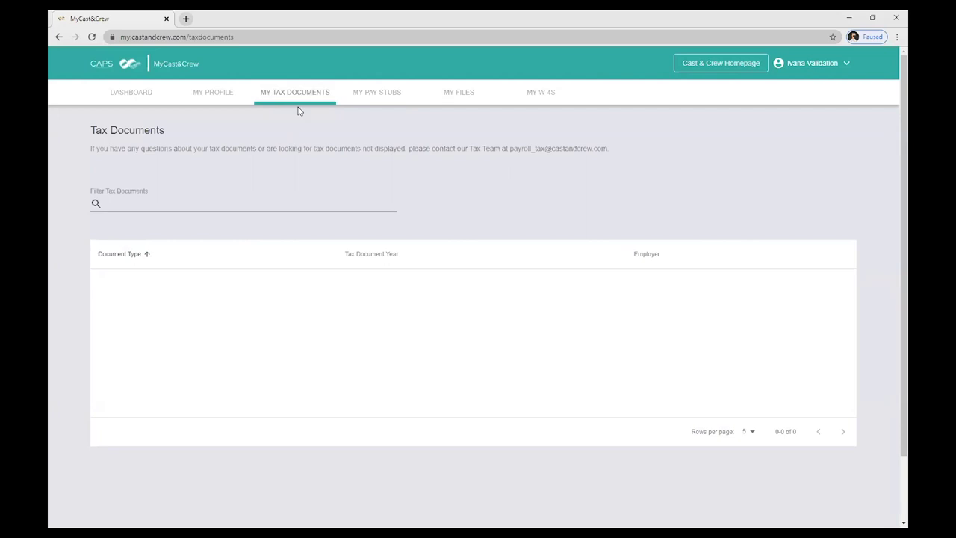
click(457, 94)
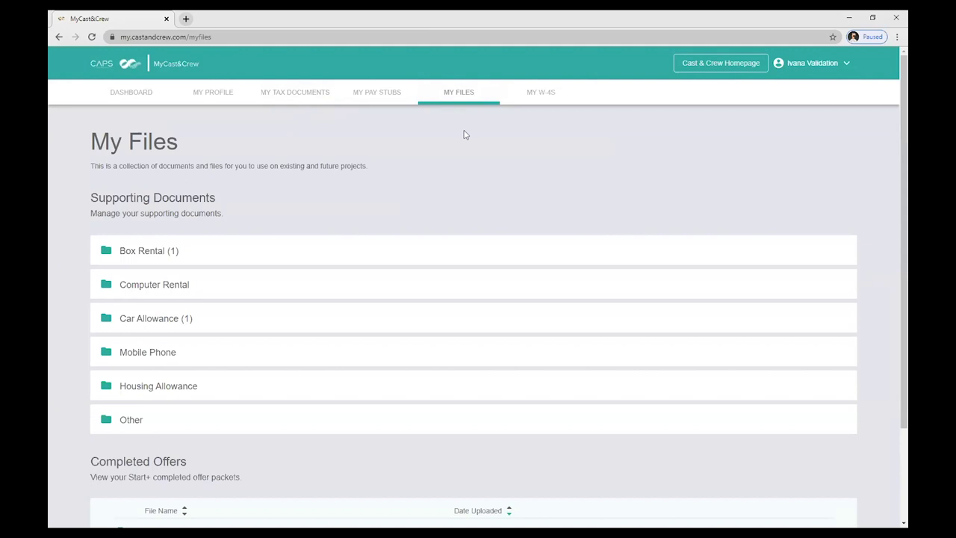
Expand the Box Rental (1) folder to show Box Rental Inventory List.pdf
click(157, 254)
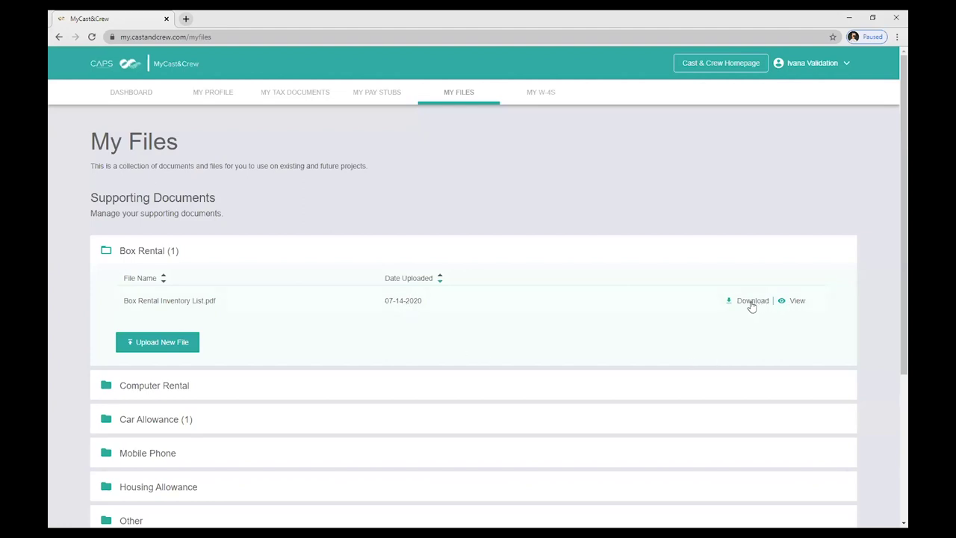
Preview Box Rental Inventory List.pdf, then close the document viewer
click(793, 306)
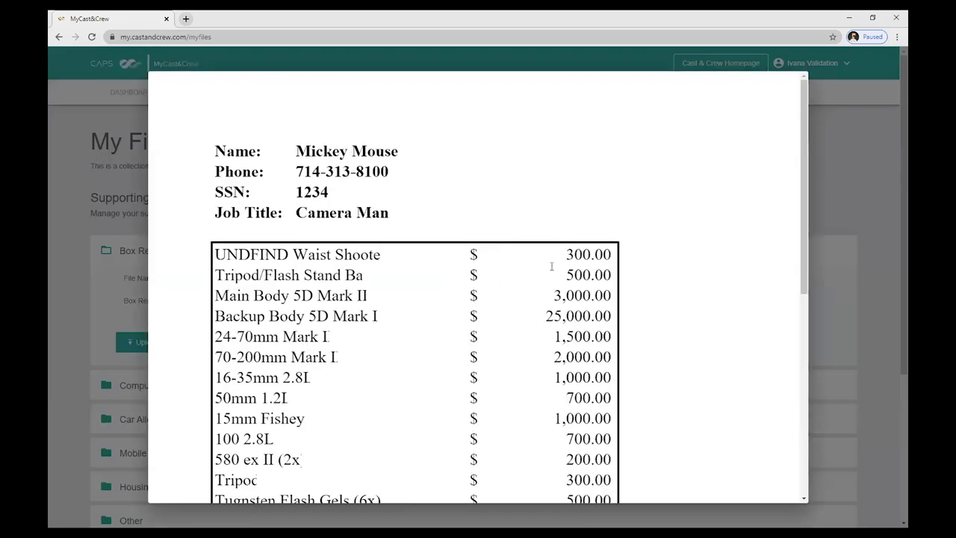
scroll(578, 265, down, 2)
scroll(578, 265, up, 1)
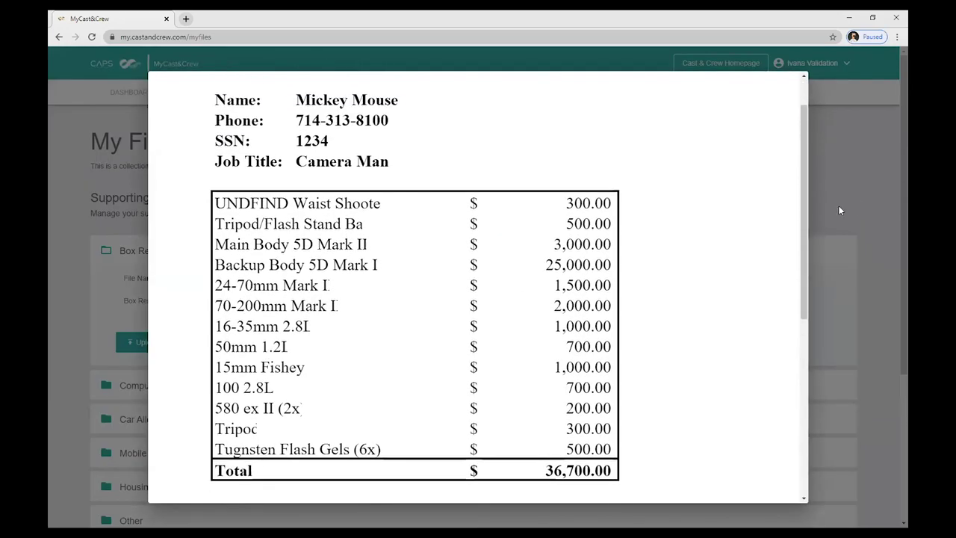
click(841, 207)
Scroll down to review the Completed Offers list on My Files
scroll(426, 303, down, 2)
scroll(426, 303, down, 2)
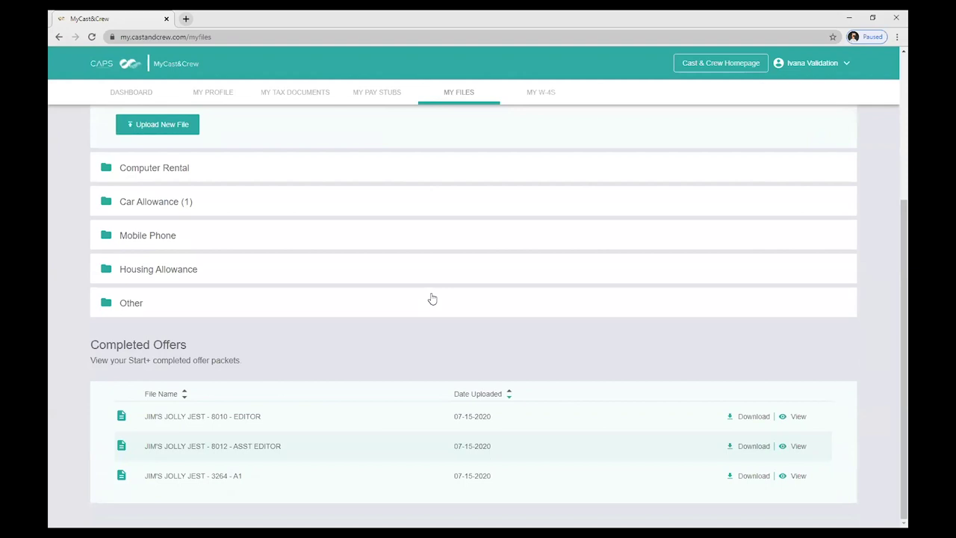
scroll(484, 324, up, 3)
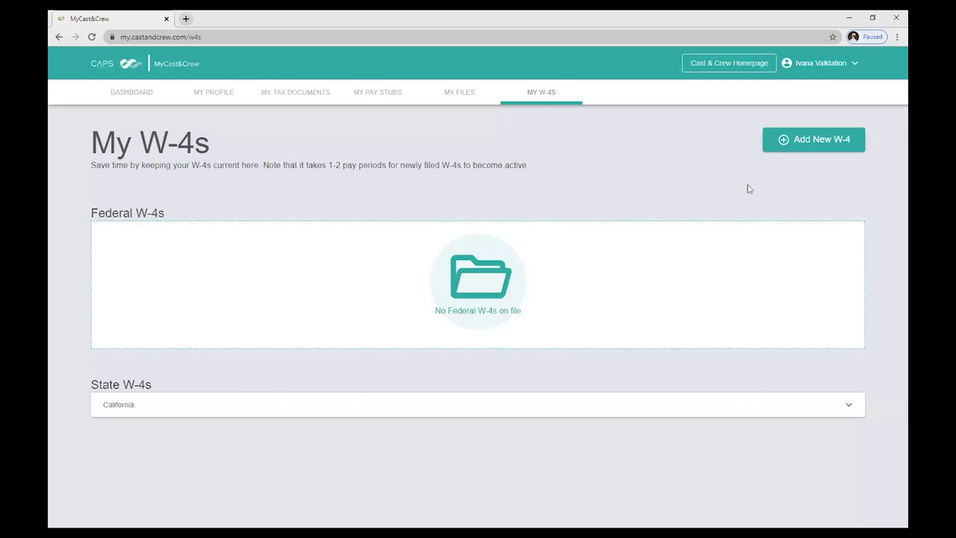
Start adding a State W-4, browse the state list, cancel, and return to the Dashboard
click(811, 149)
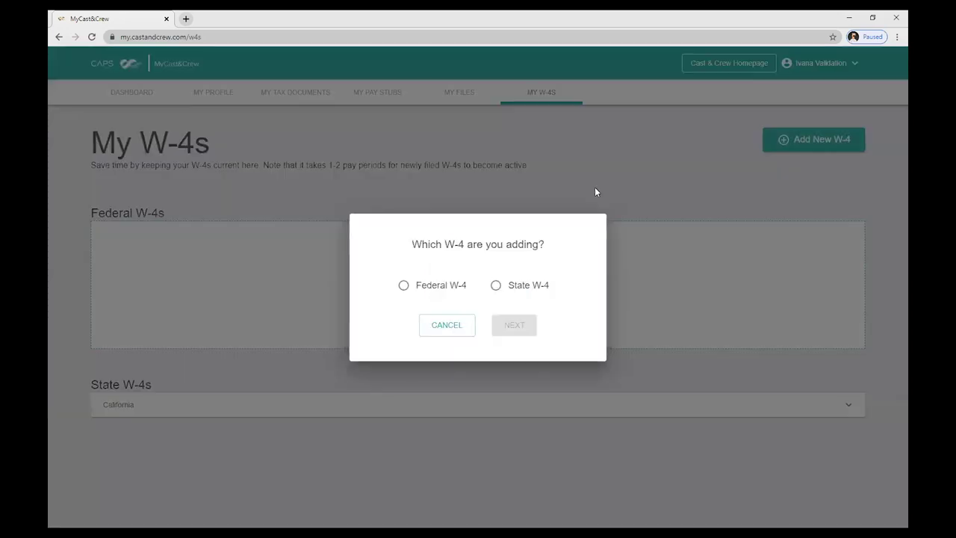
click(453, 284)
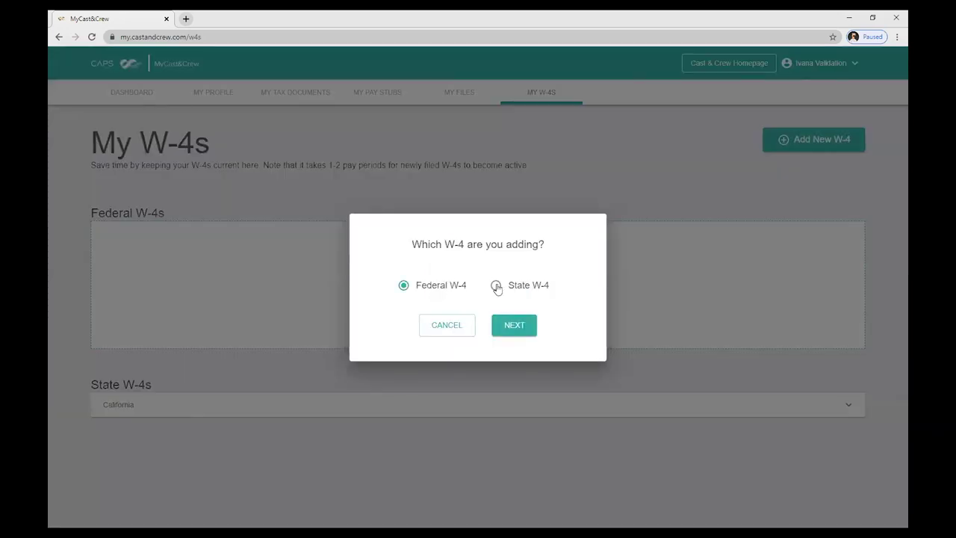
click(495, 285)
click(513, 281)
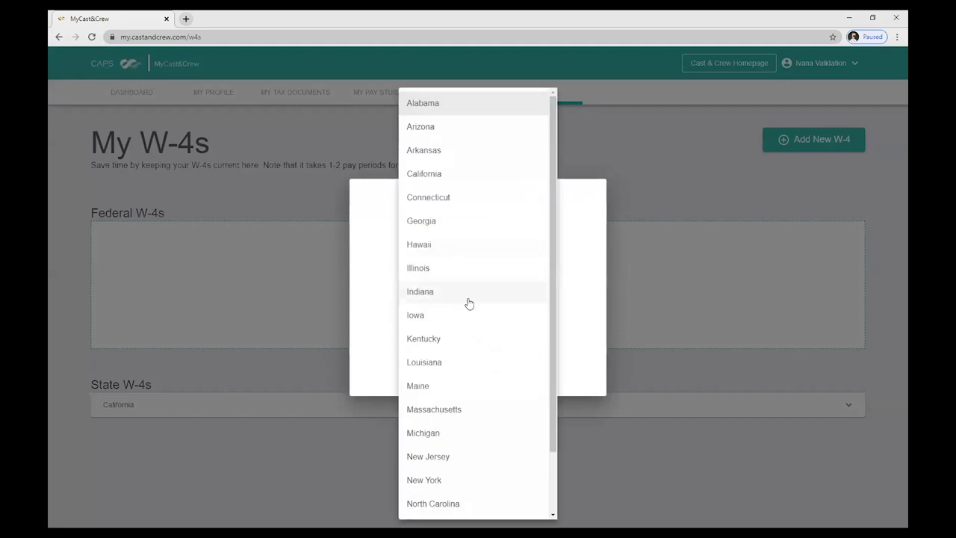
click(441, 367)
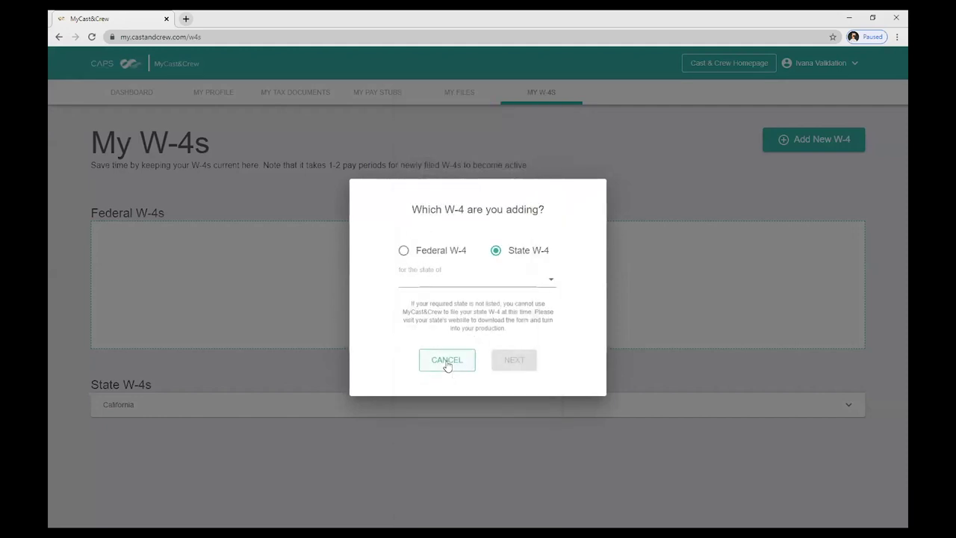
click(444, 363)
click(139, 96)
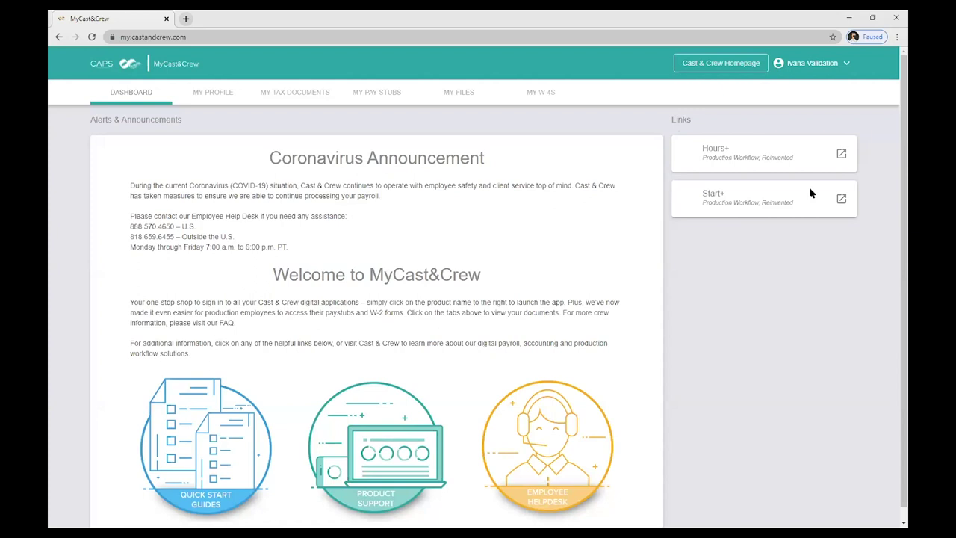
click(458, 92)
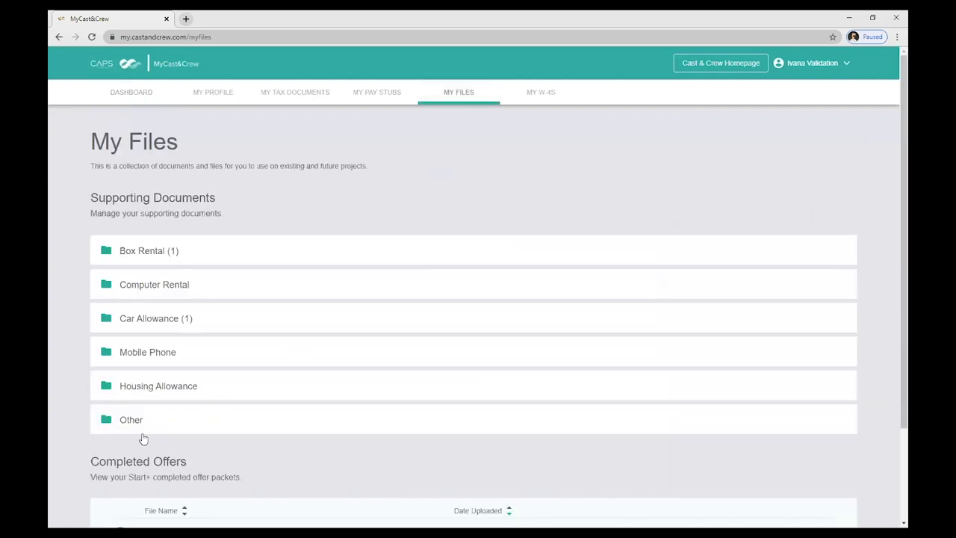
click(128, 419)
scroll(166, 359, down, 3)
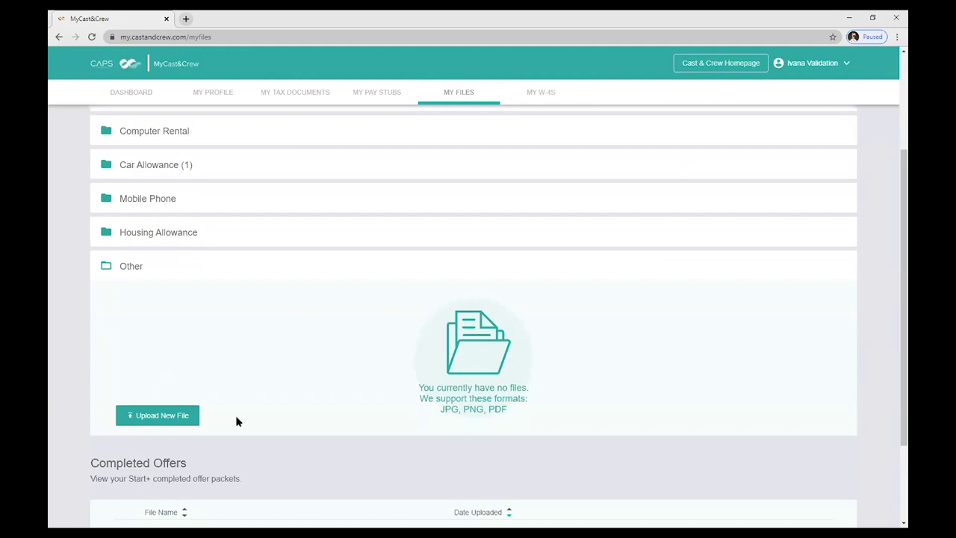
scroll(239, 421, up, 1)
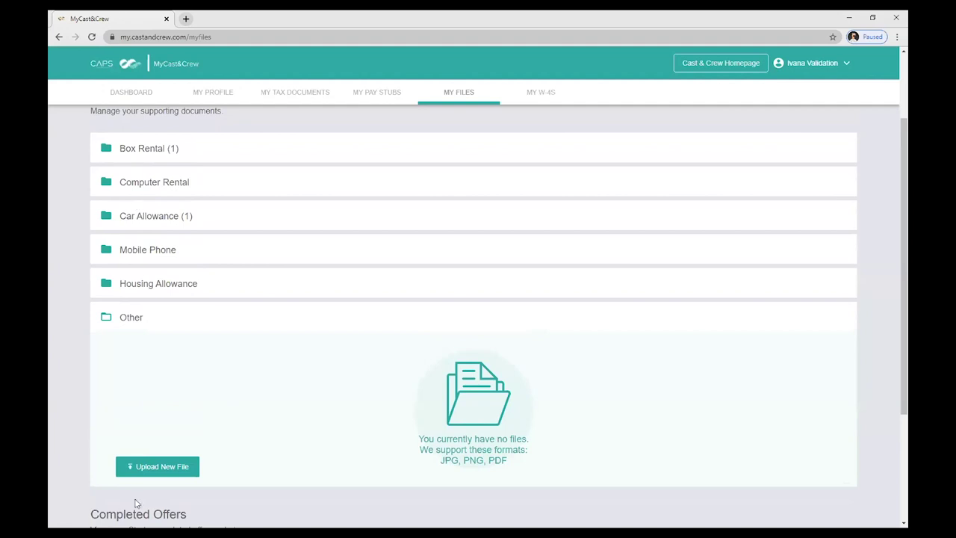
click(162, 468)
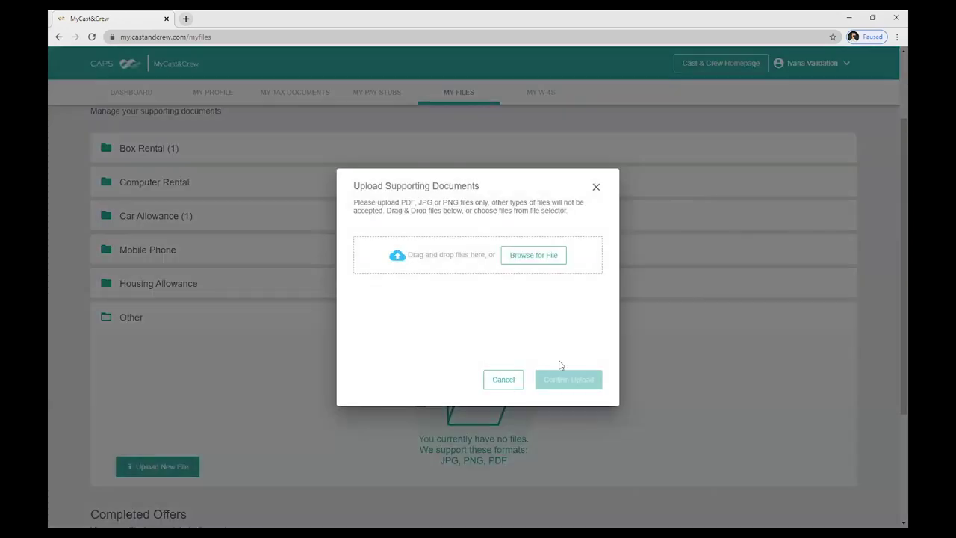
click(516, 381)
click(135, 285)
click(136, 285)
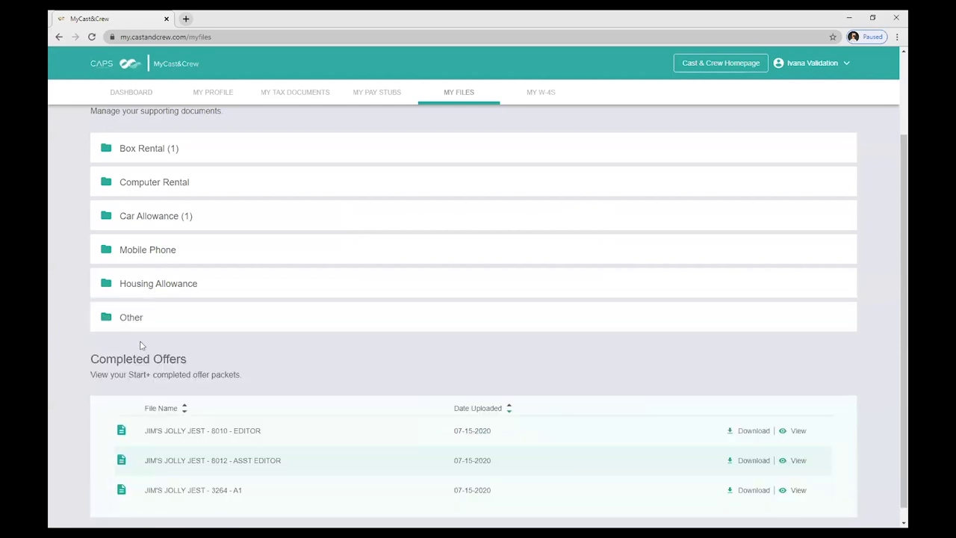
click(150, 92)
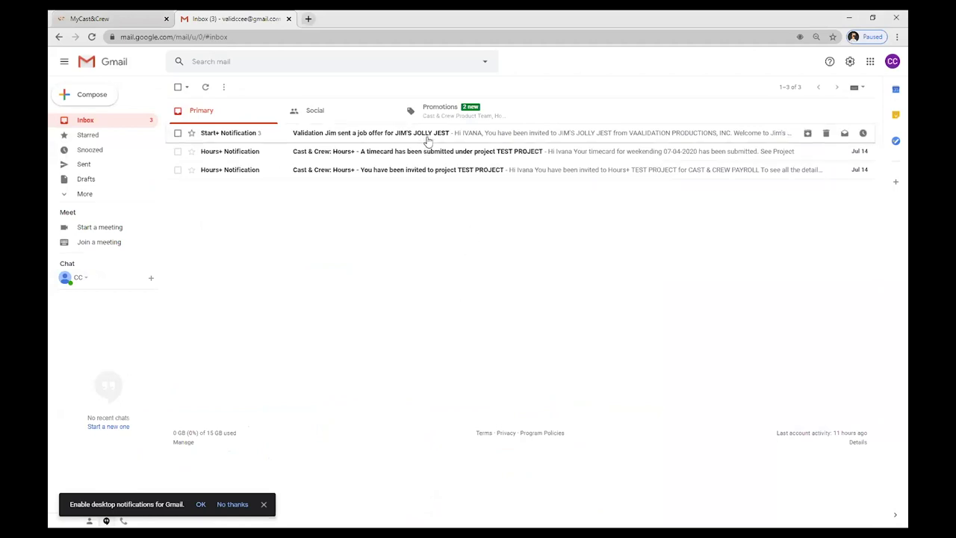
Zoom in, read the JIM'S JOLLY JEST Start+ job offer email, then close Gmail
key(ctrl+plus)
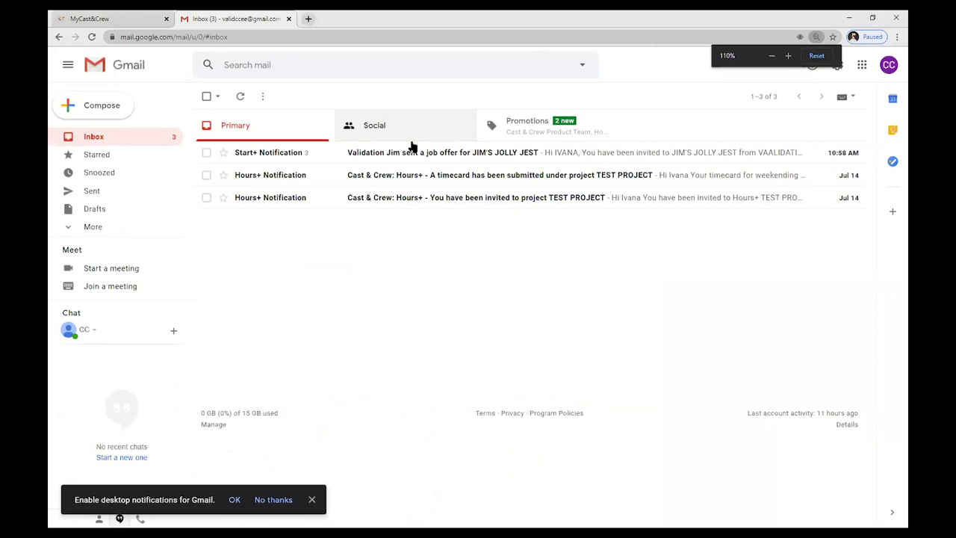
click(411, 153)
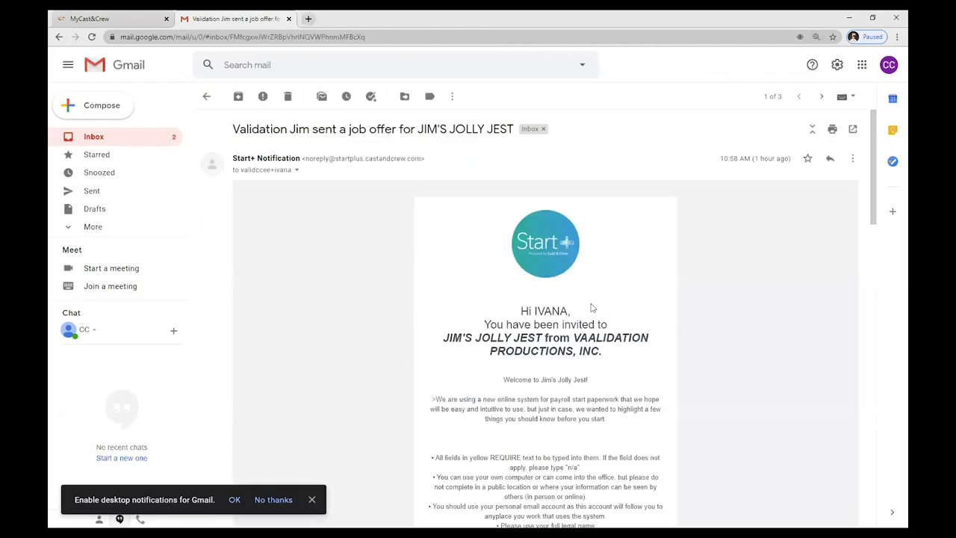
scroll(594, 298, down, 3)
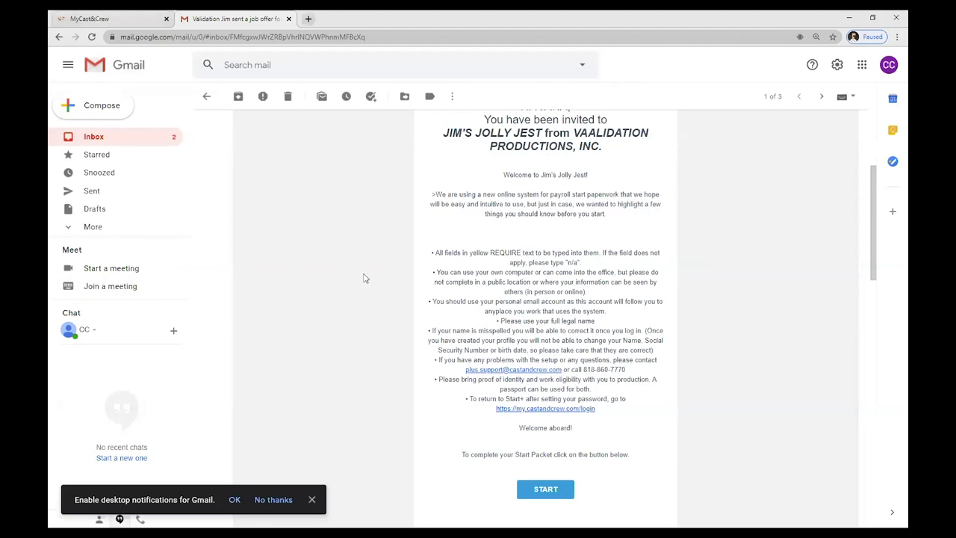
click(104, 18)
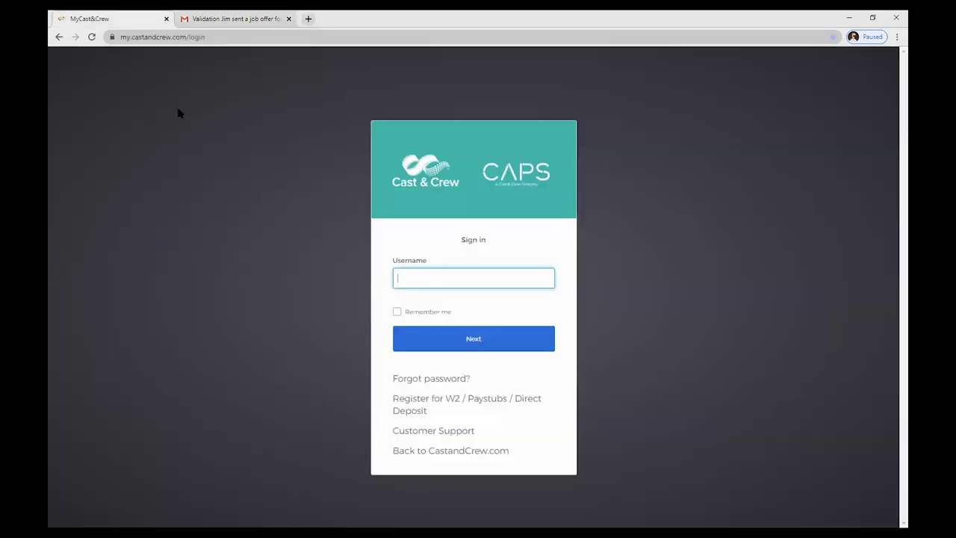
click(250, 19)
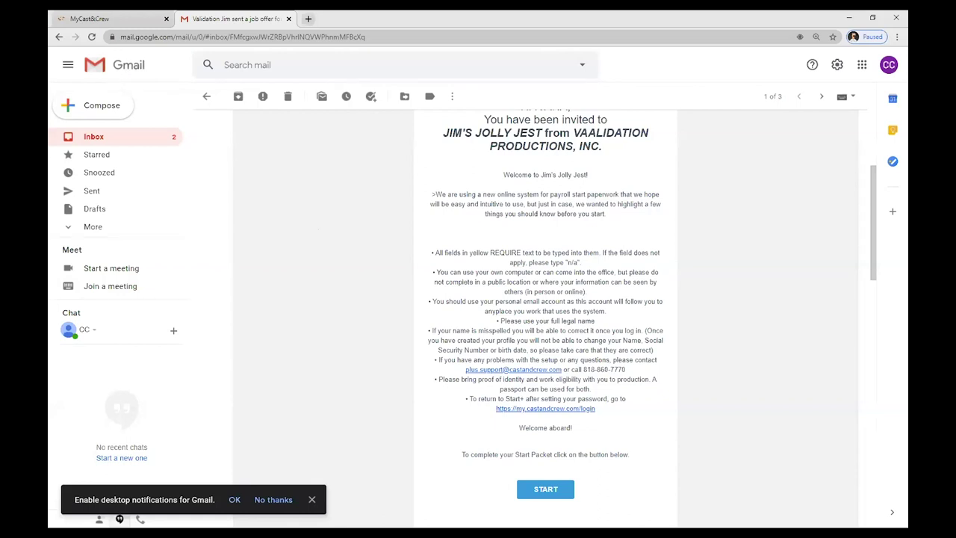
key(ctrl+w)
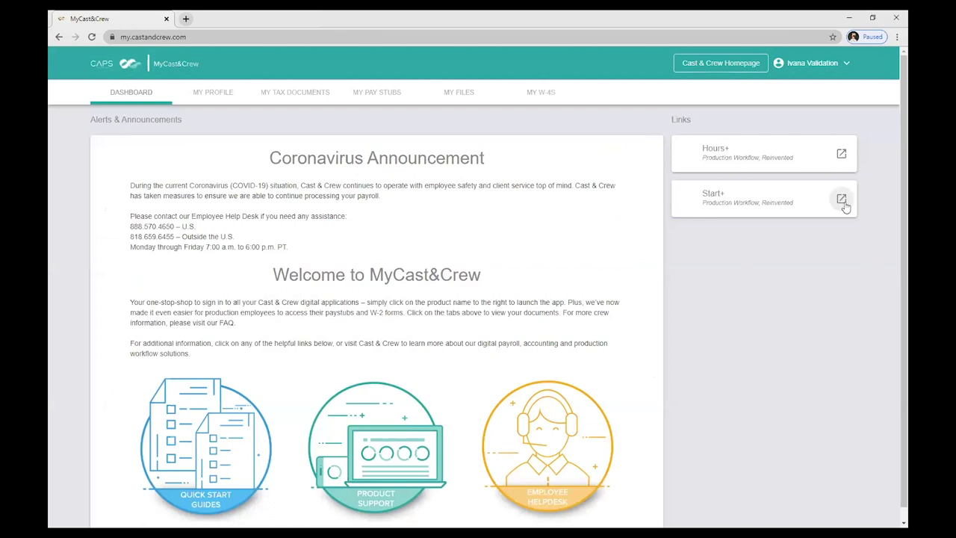
Launch Start+ and scroll the My Offers page showing the new JIM'S JOLLY JEST offer
click(843, 204)
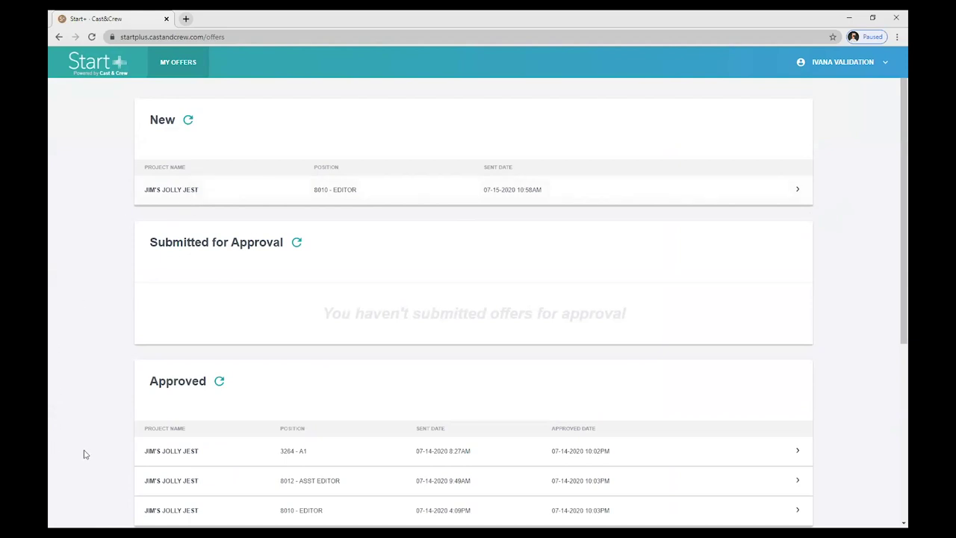
scroll(102, 448, down, 1)
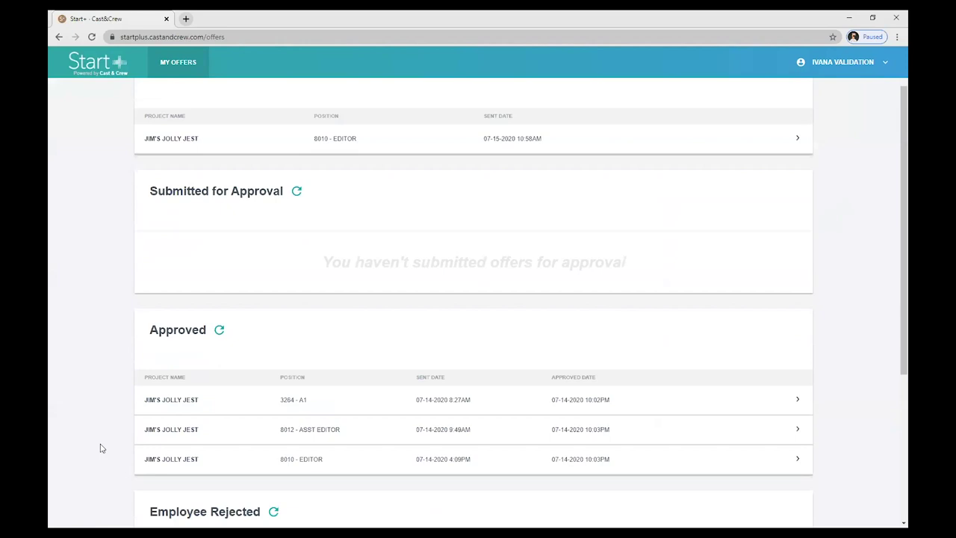
scroll(101, 448, down, 2)
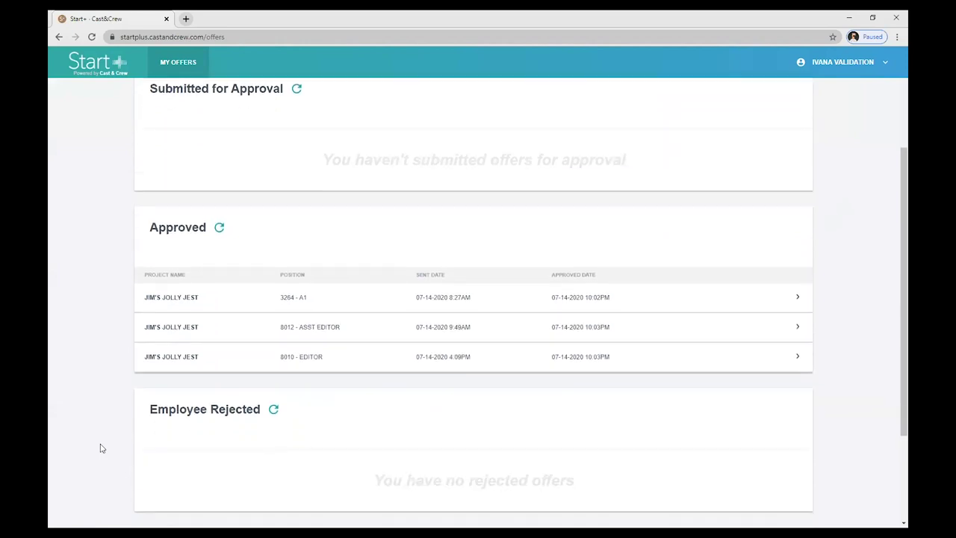
scroll(102, 448, up, 3)
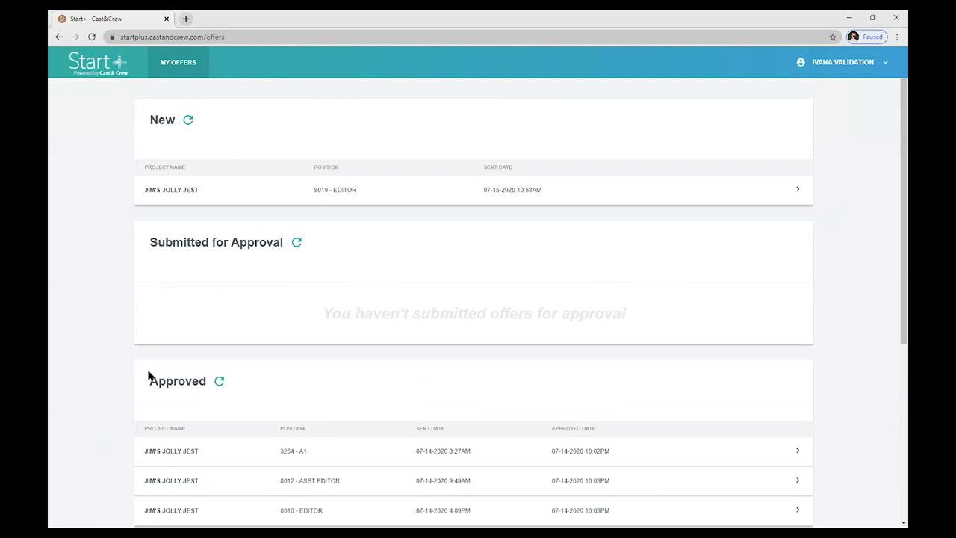
Open the JIM'S JOLLY JEST 8010 - EDITOR offer and review its $60.75 rate and $50/day box rental
click(296, 198)
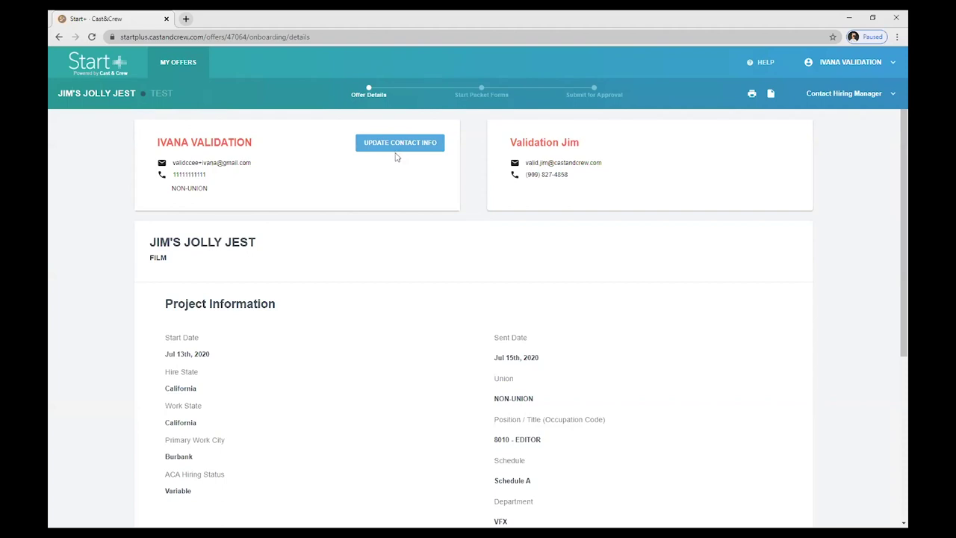
scroll(891, 213, down, 2)
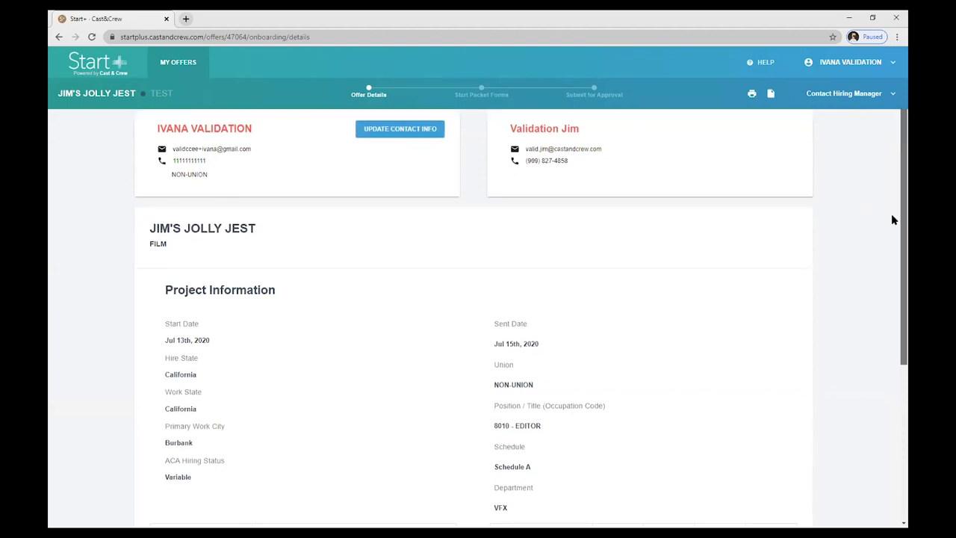
scroll(891, 311, down, 1)
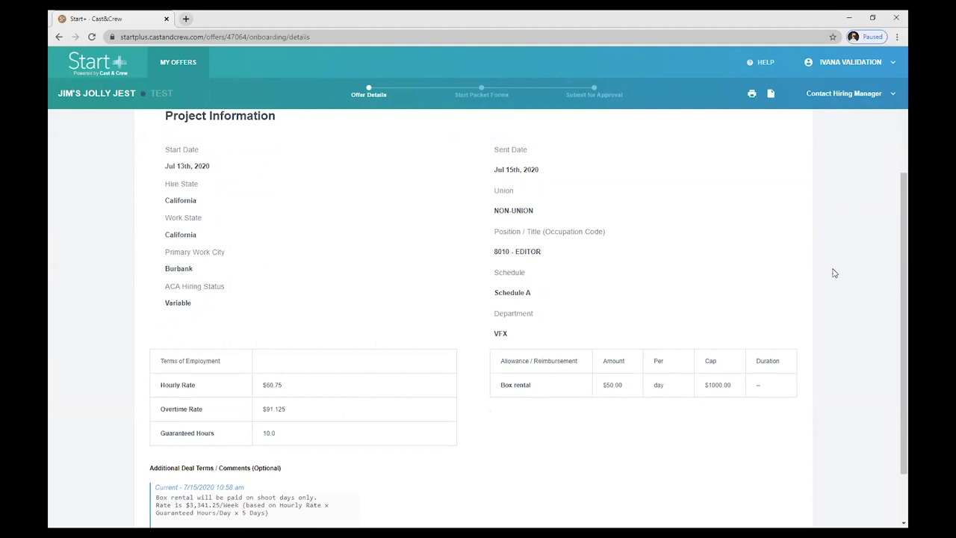
scroll(891, 258, down, 1)
scroll(891, 276, down, 2)
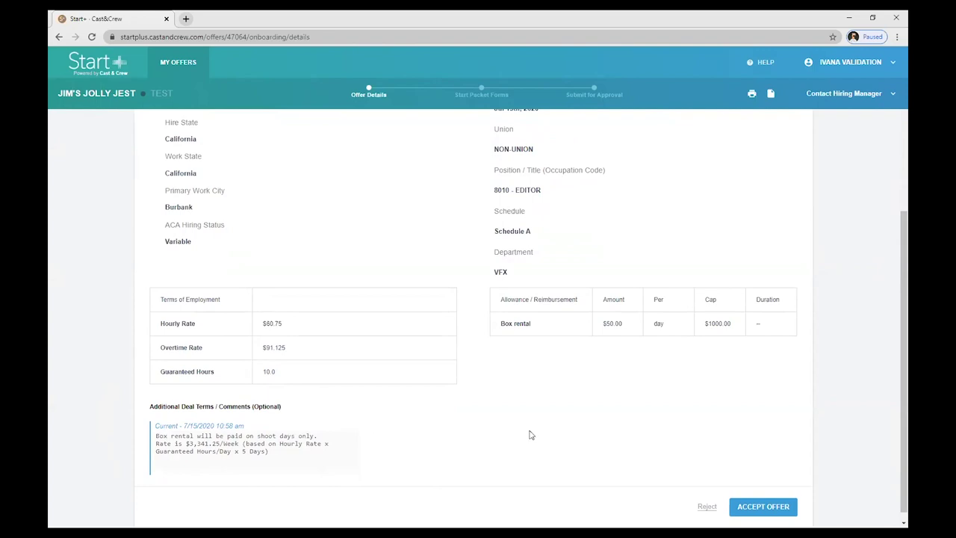
Draft a rejection note 'box rental should', then erase it and close the note dialog
click(707, 506)
click(437, 326)
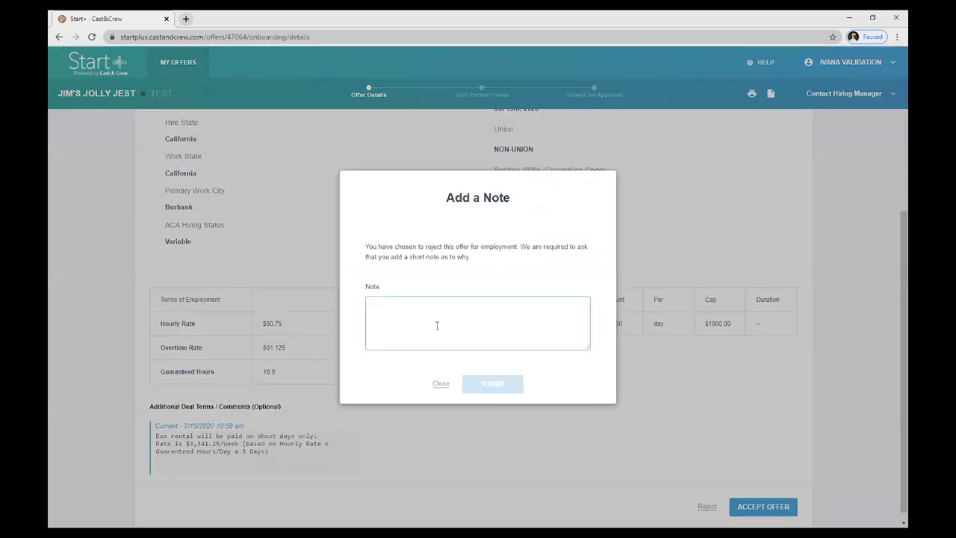
text(box re)
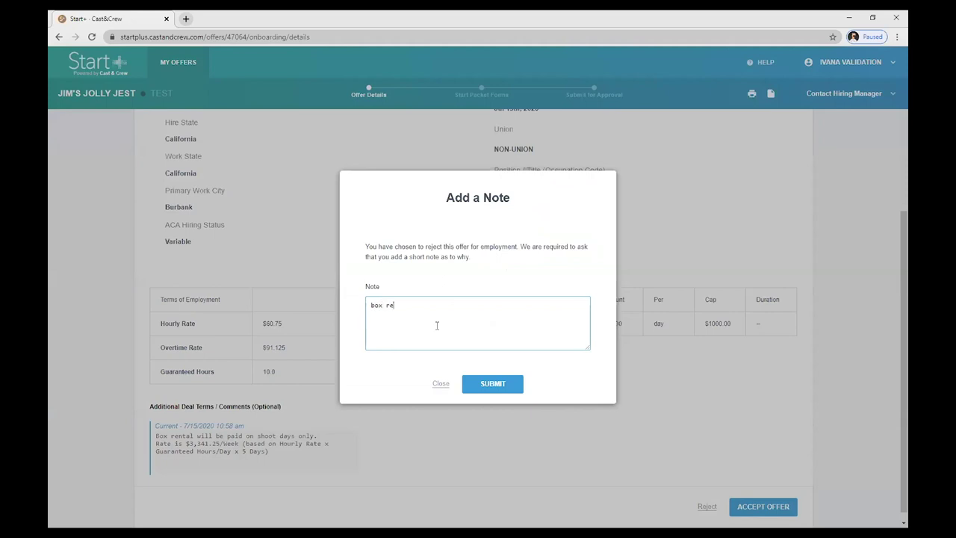
text(ntal should)
key(ctrl+a)
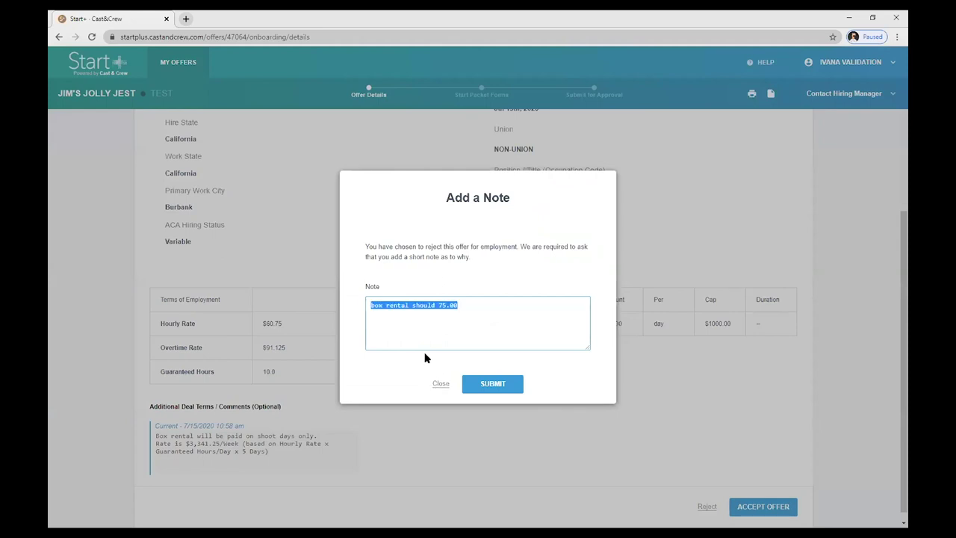
key(BackSpace)
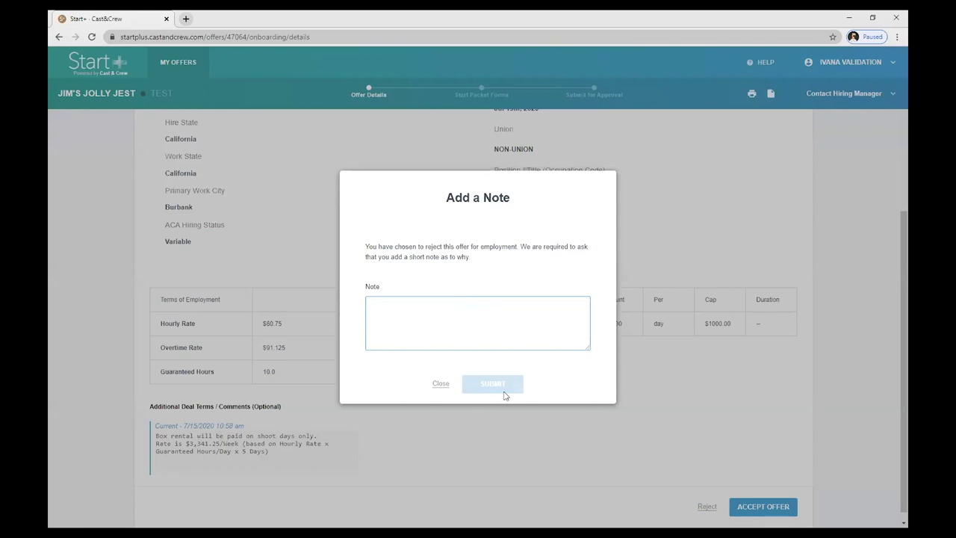
click(440, 384)
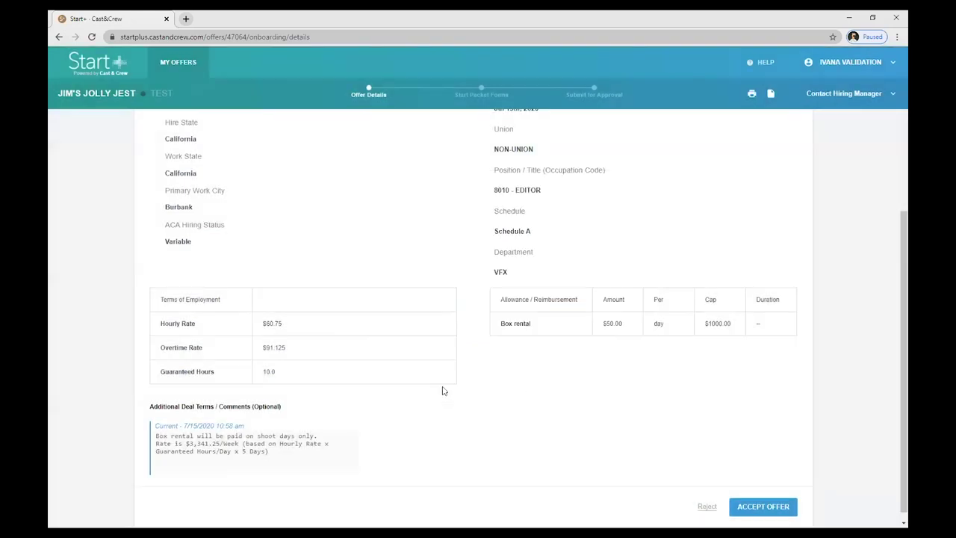
Accept the offer from the offer details page to reach the I-9 Form page
click(769, 510)
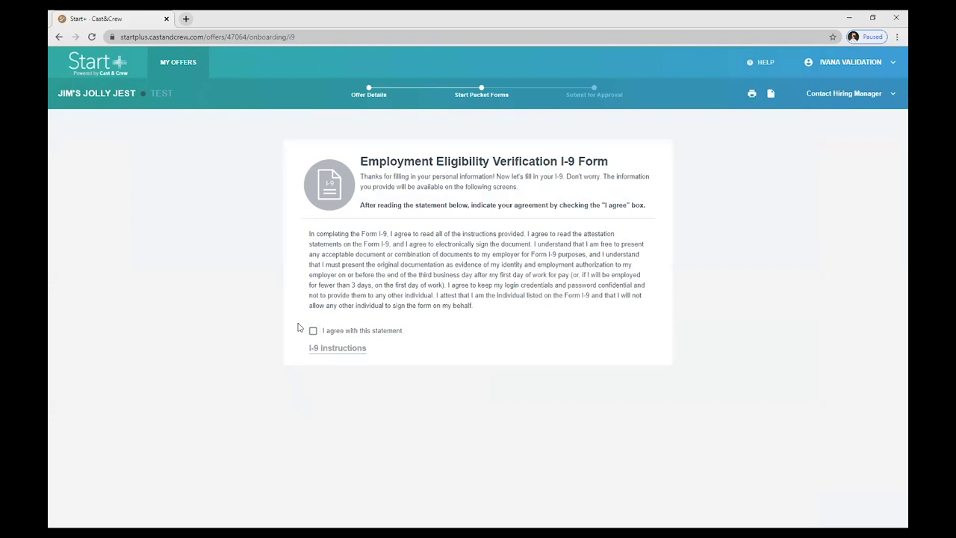
Agree to the I-9 attestation statement and continue to the I-9 form document
click(313, 330)
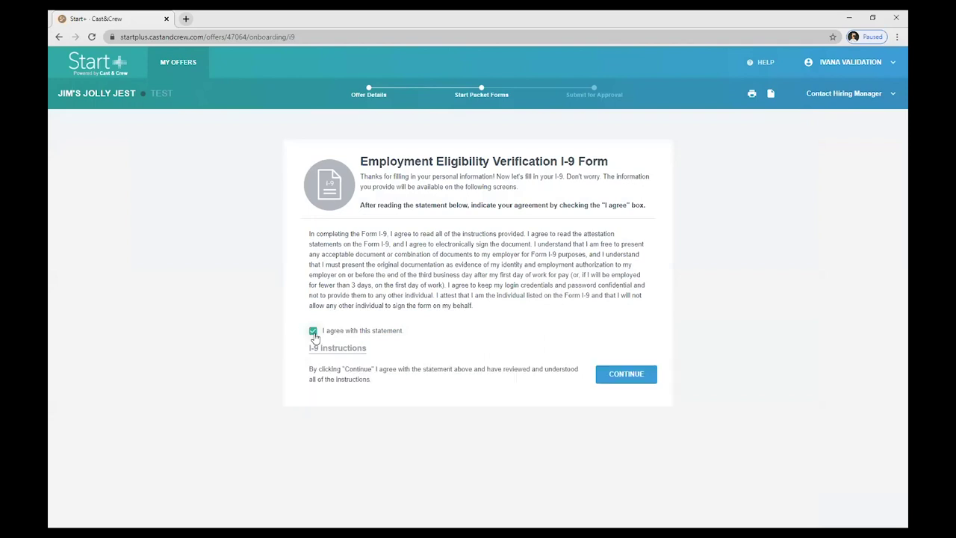
click(626, 374)
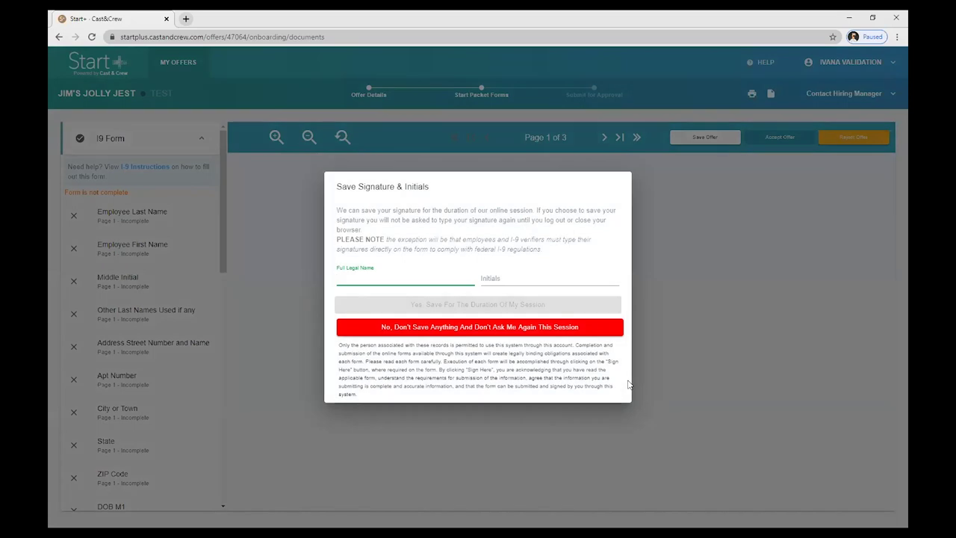
Enter the employee's full legal name and initial, and save them as the session signature
text(Ivana Validation)
key(Tab)
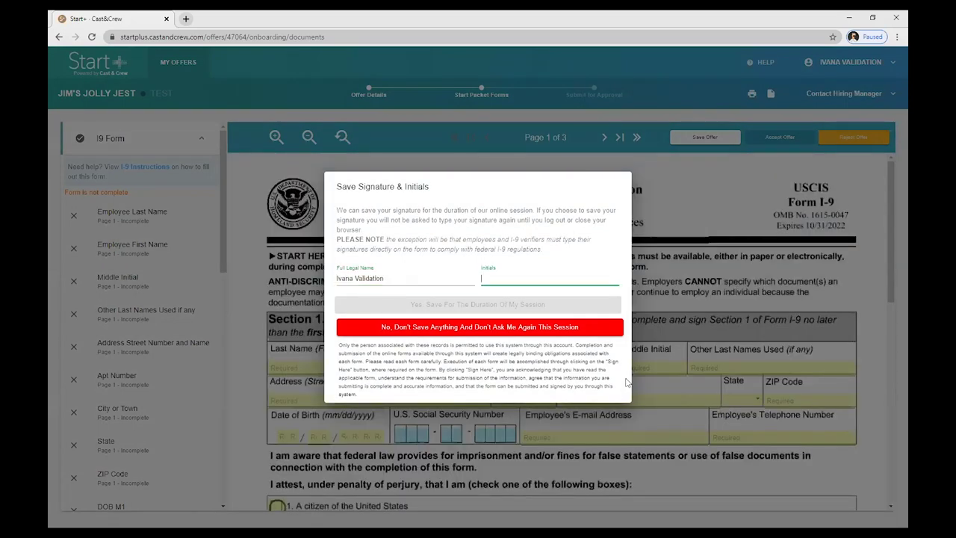
text(IV)
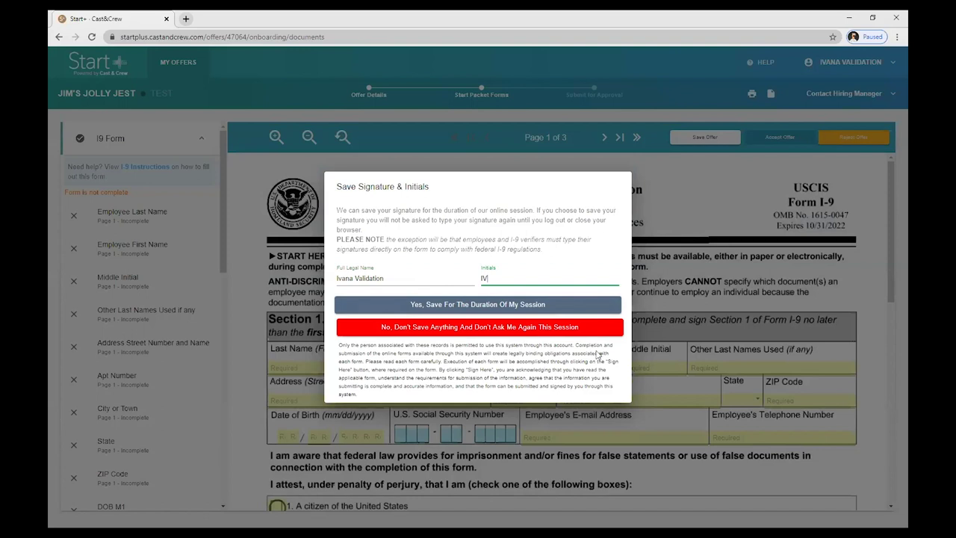
click(572, 308)
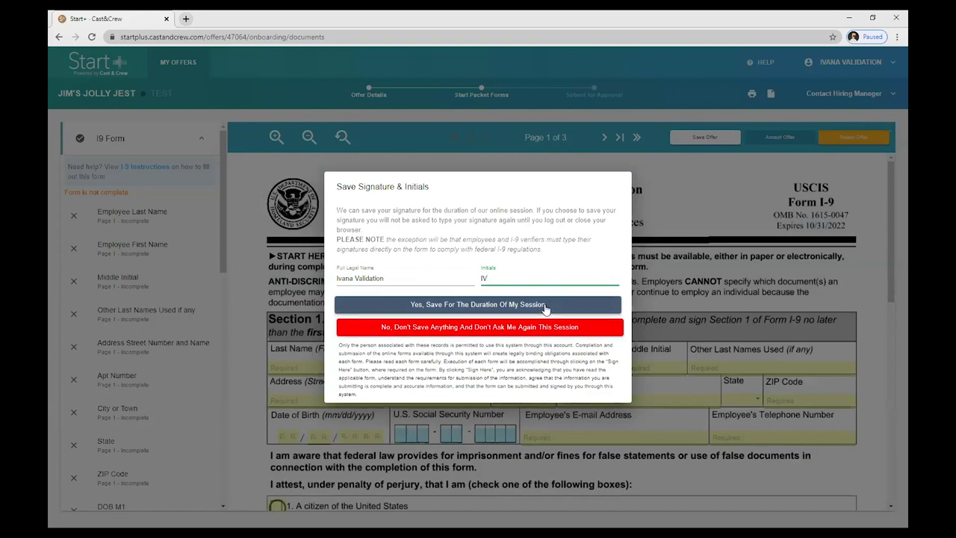
click(503, 307)
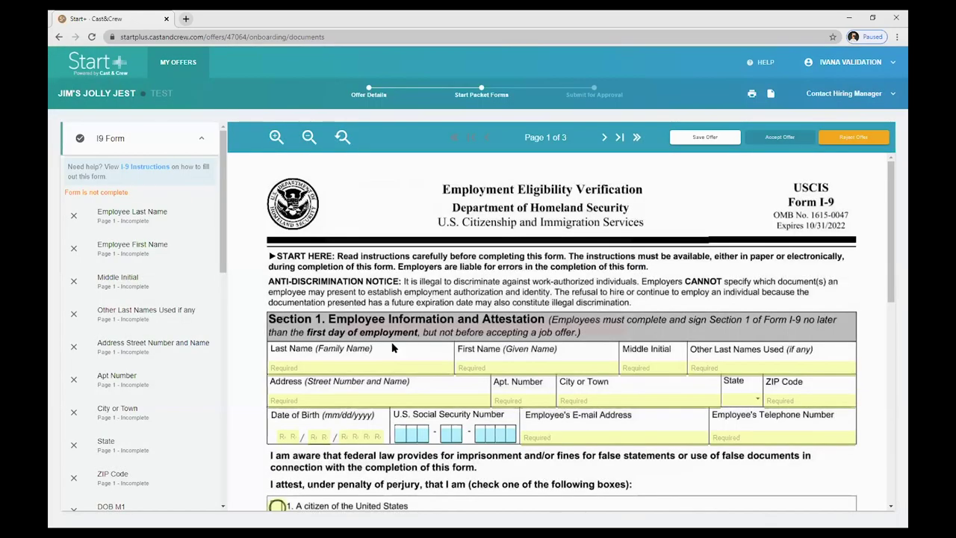
Enter the employee's last and first name, with N/A for middle initial and other last names
click(367, 359)
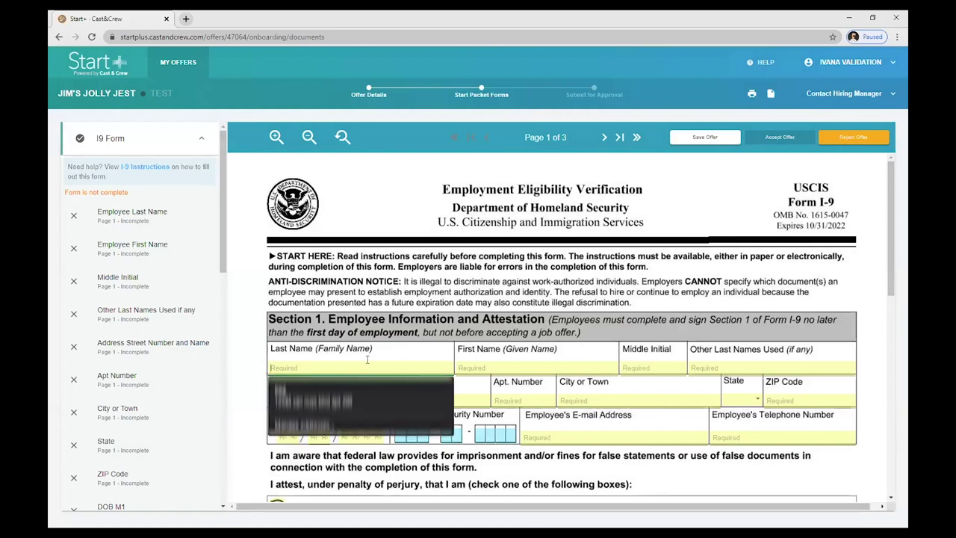
text(Validation)
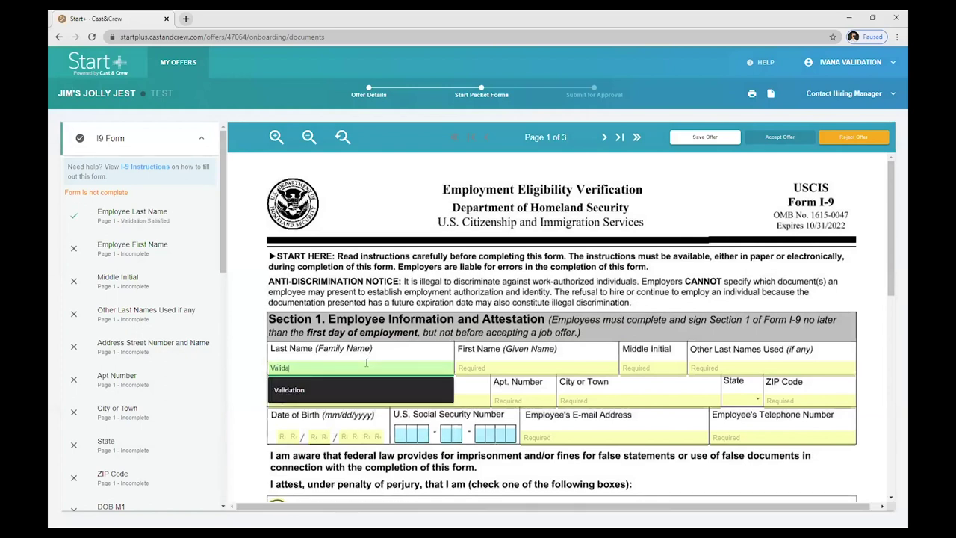
key(Tab)
text(Ivana)
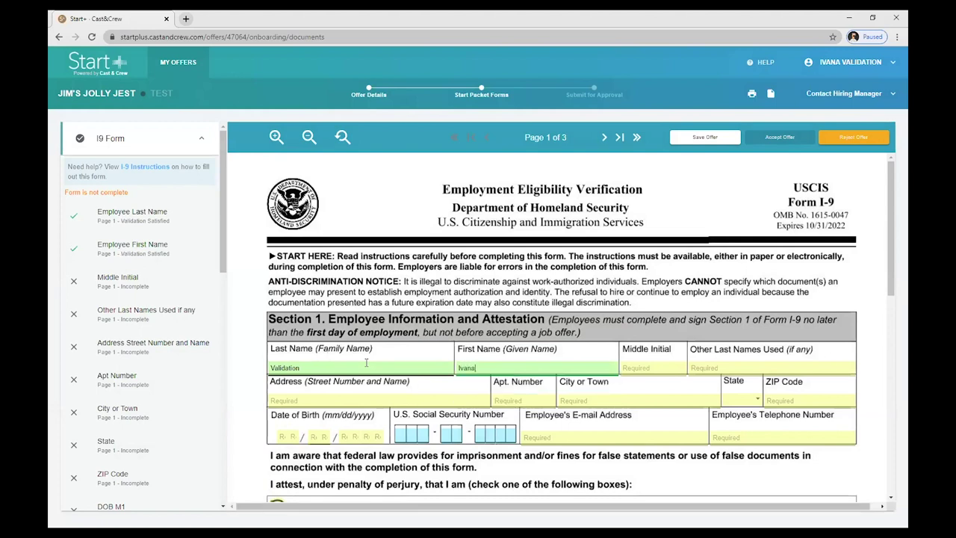
key(Tab)
text(N/)
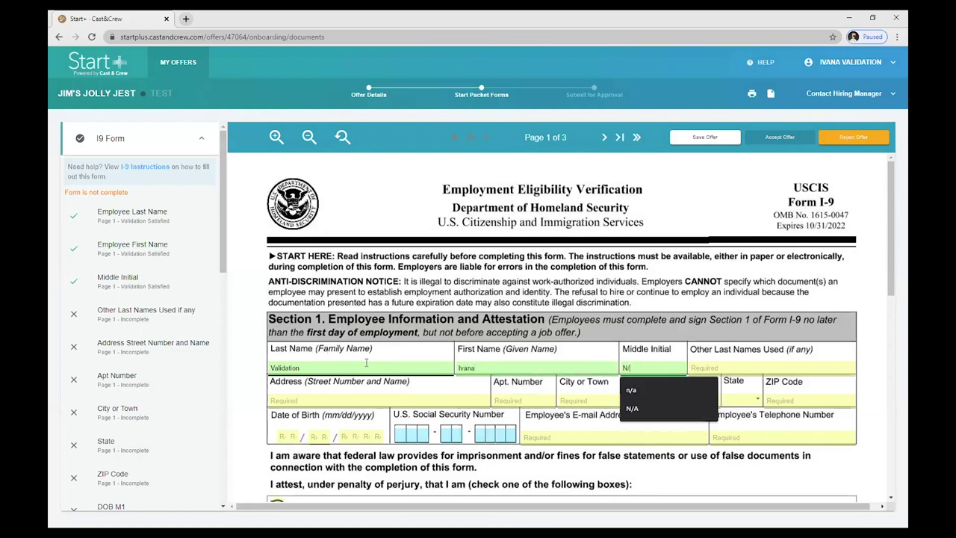
key(Tab)
text(N/A)
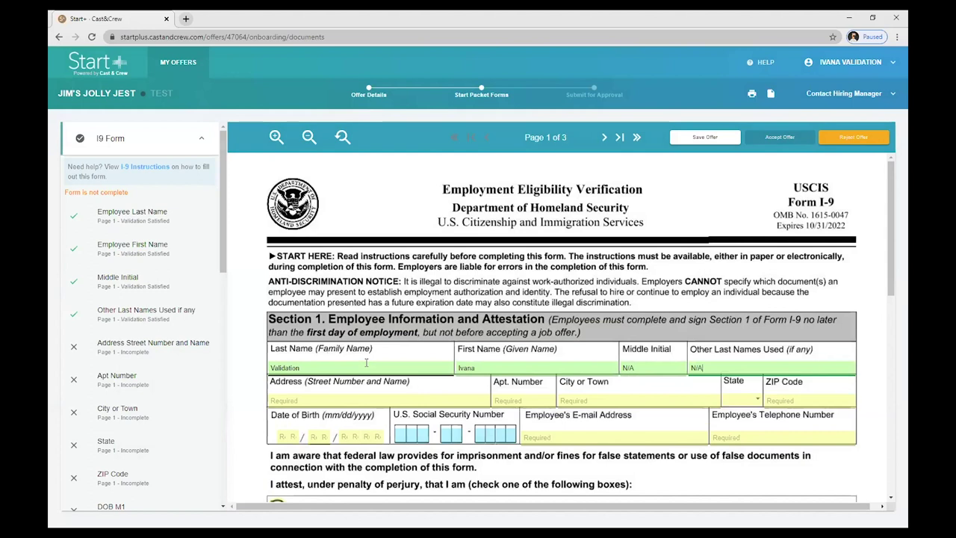
Enter the employee's street address, N/A apartment number, city, state and ZIP code
key(Tab)
text(2300)
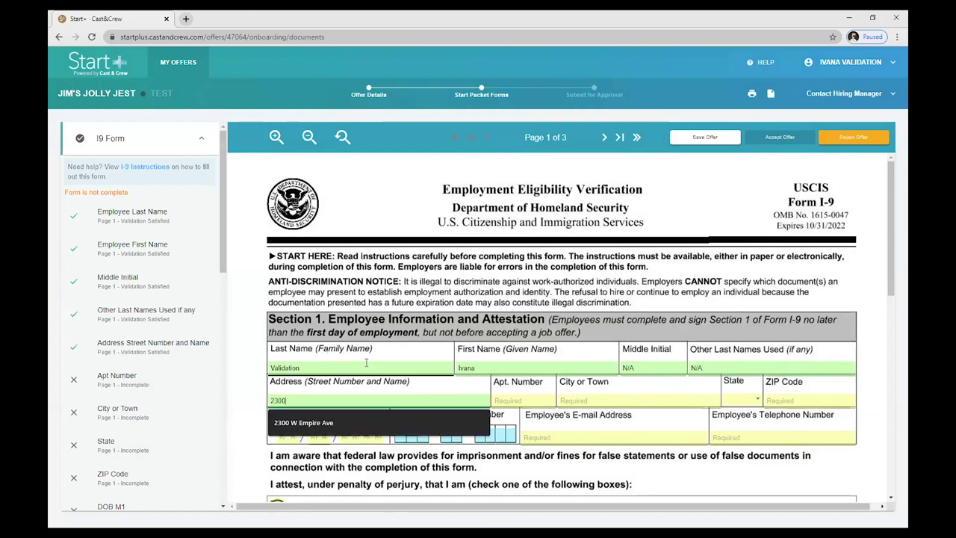
text( W Empire Ave)
key(Tab)
text(N/A)
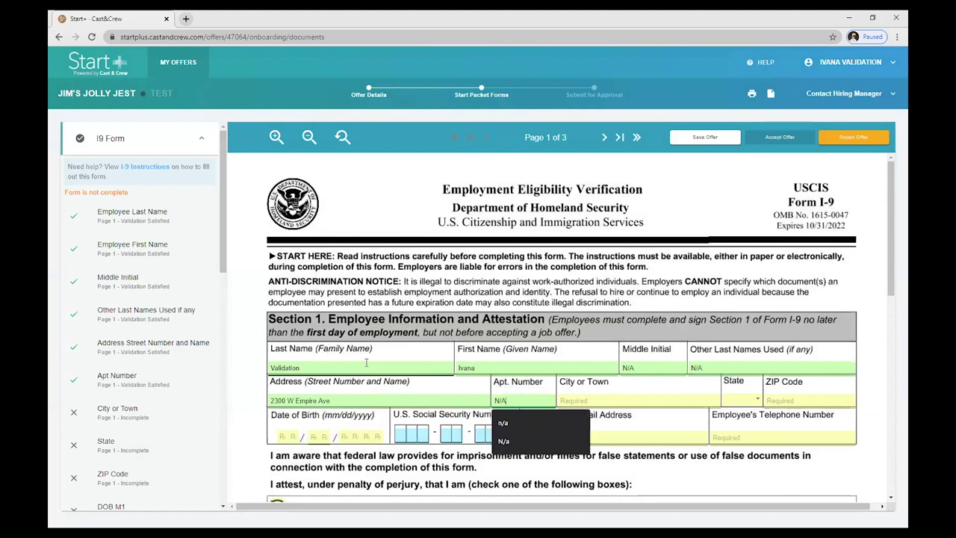
key(Tab)
text(Bur)
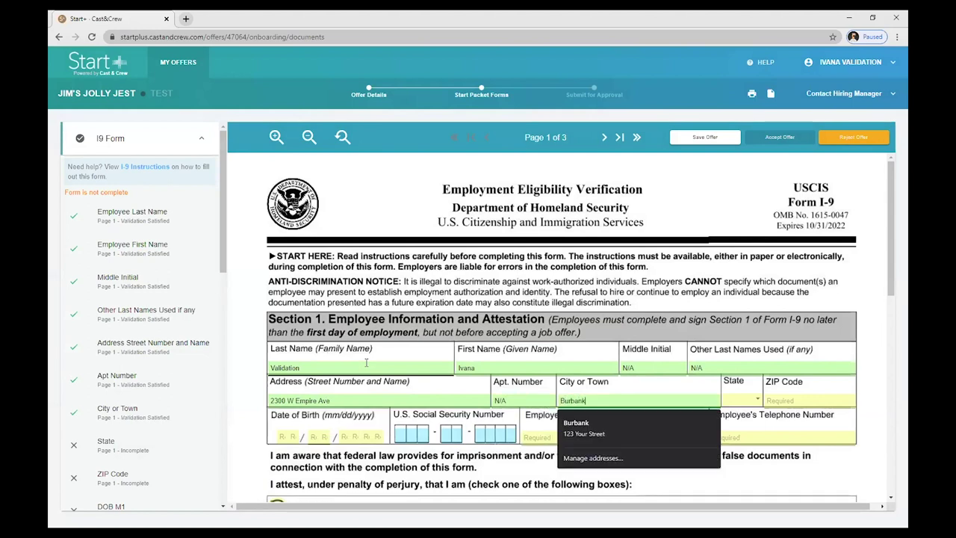
key(Tab)
key(space)
text(ca)
key(Return)
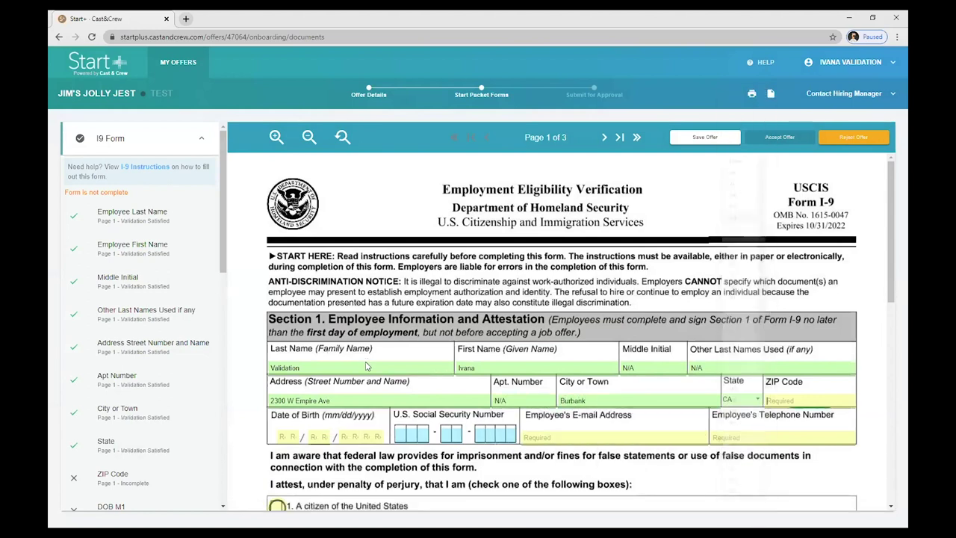
text(91506)
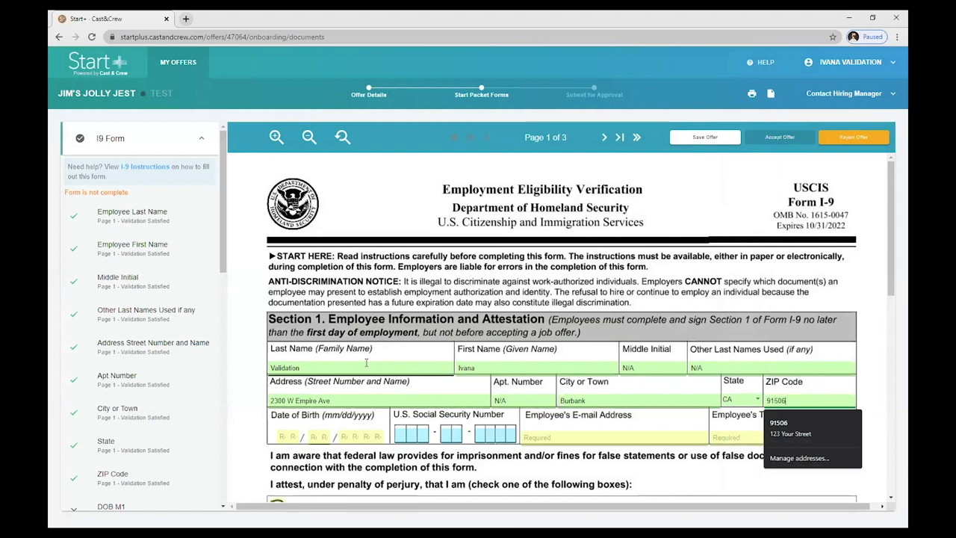
Enter the employee's date of birth, Social Security number, e-mail and telephone number
key(Tab)
text(01011980123456789)
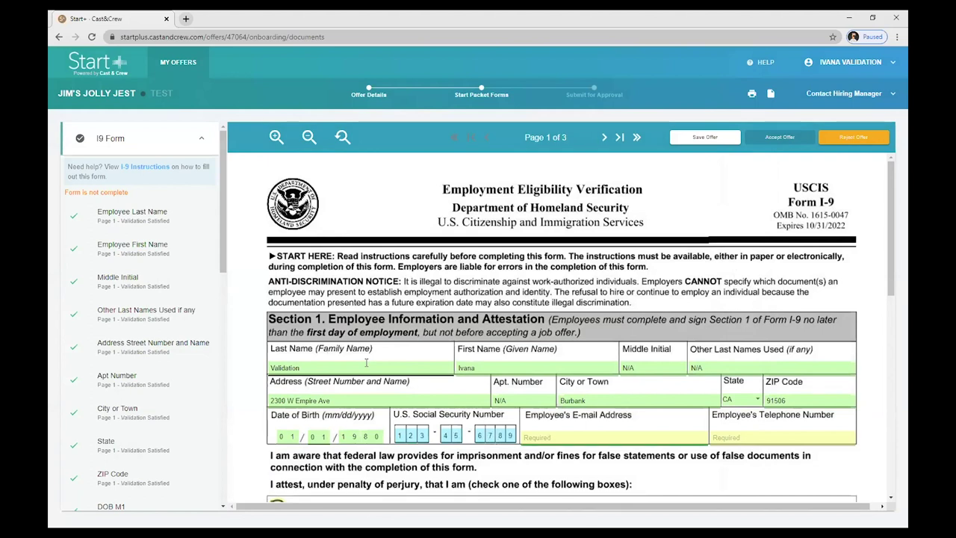
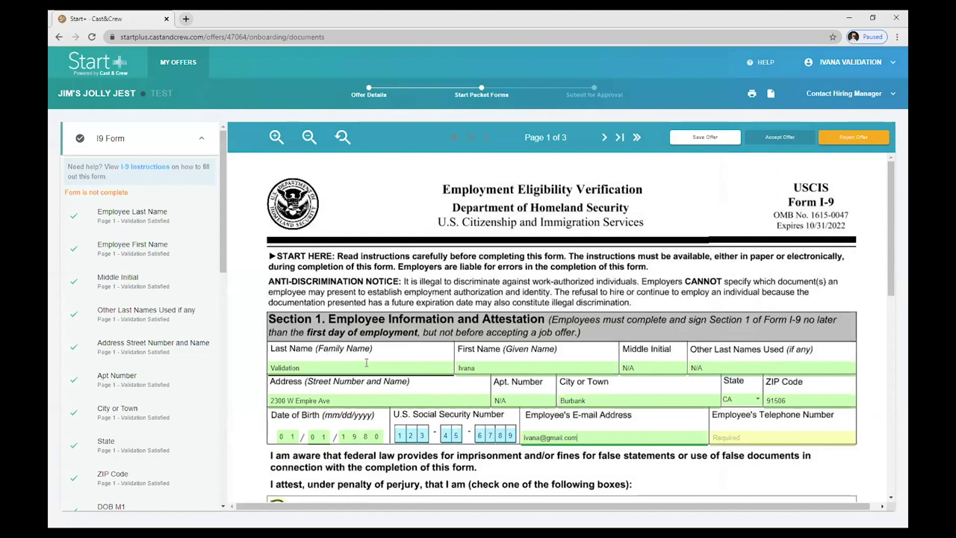
key(Tab)
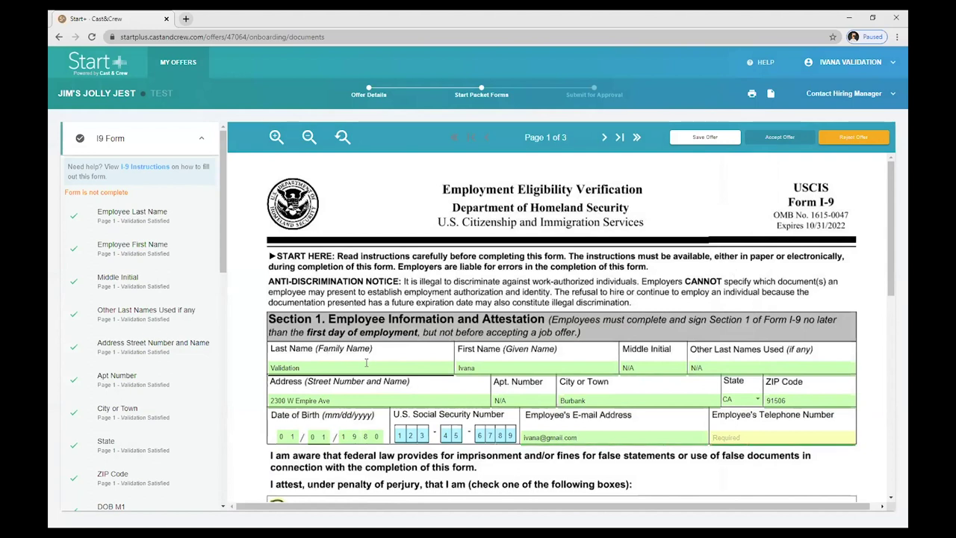
text(123-456-7890)
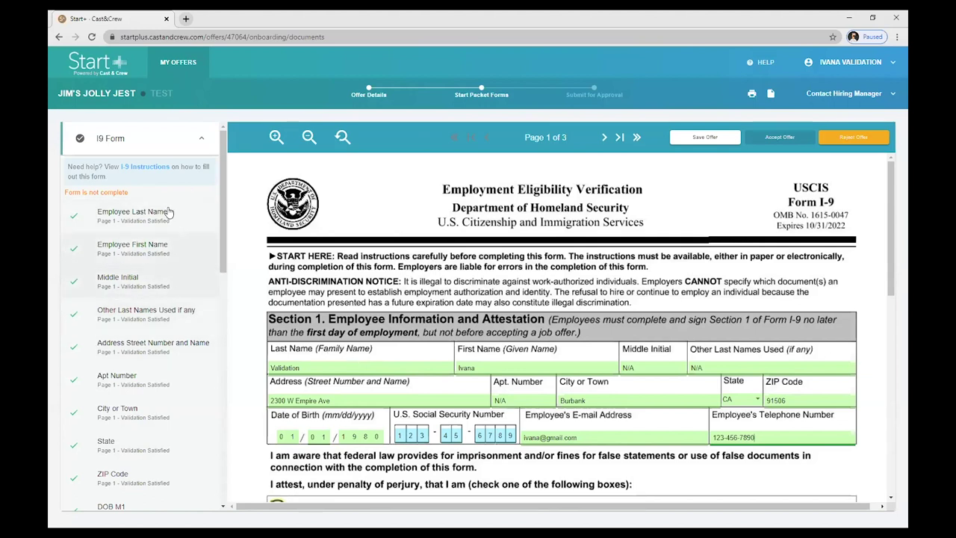
drag(225, 217, 222, 444)
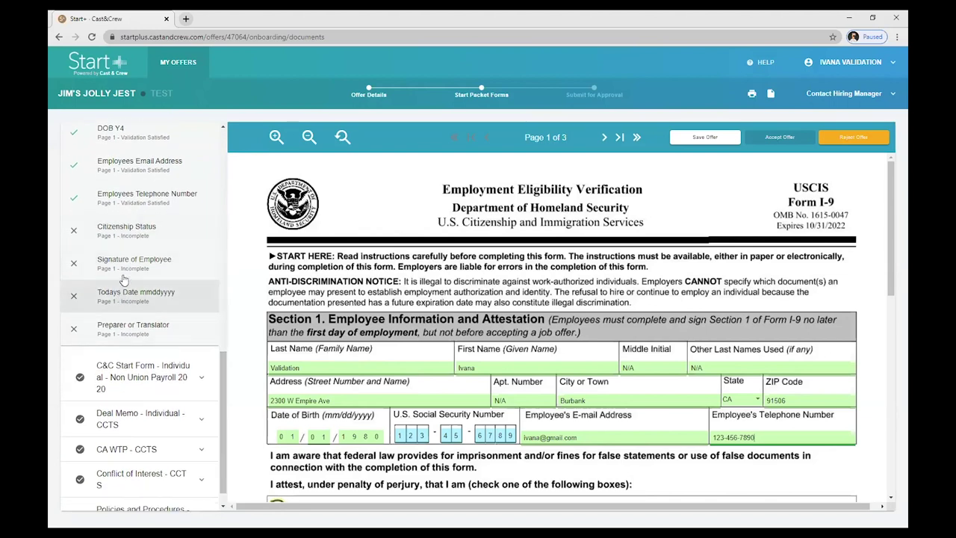
Check box 1, 'A citizen of the United States', under Citizenship Status
click(131, 234)
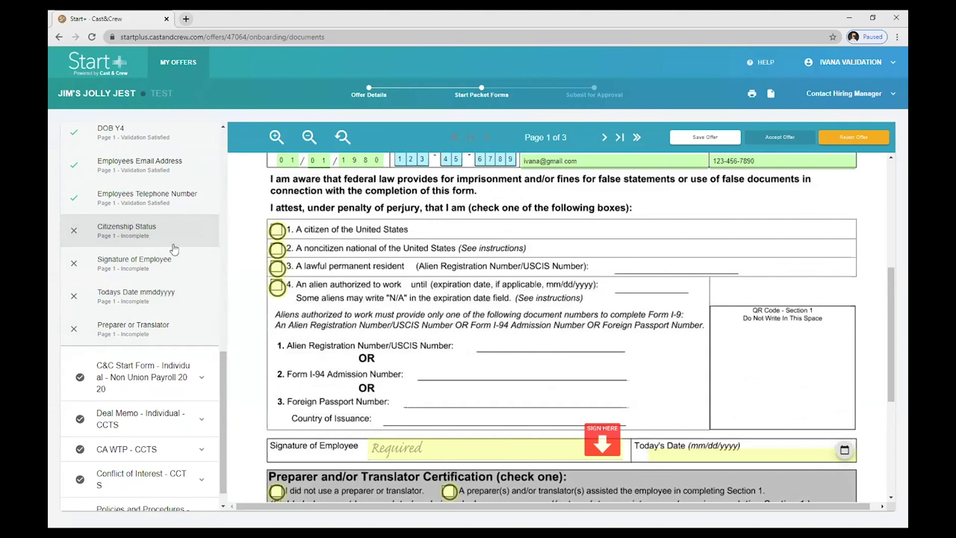
click(278, 230)
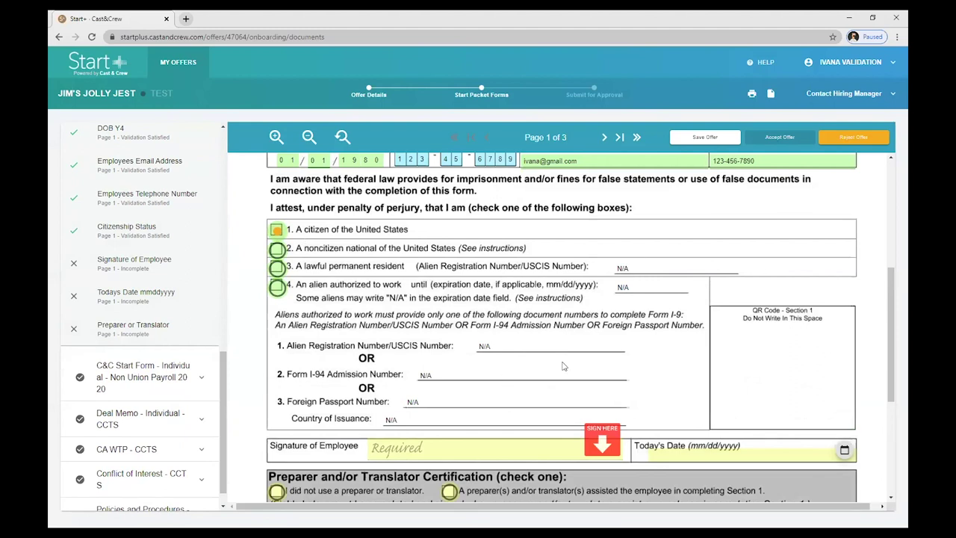
scroll(590, 377, down, 1)
Sign Section 1 with the employee's name, date it 07/15/2020, and certify no preparer or translator was used
click(601, 387)
click(156, 470)
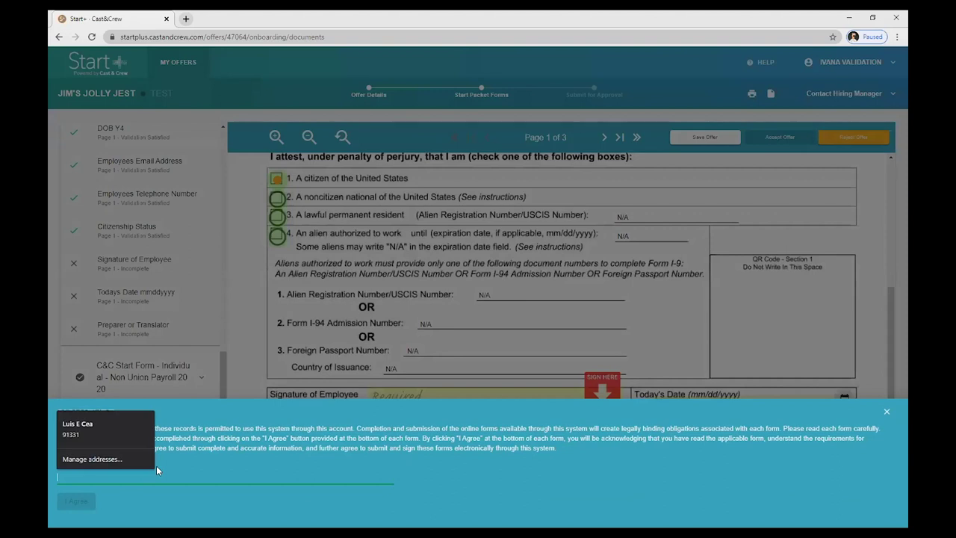
text(Ivana Validation)
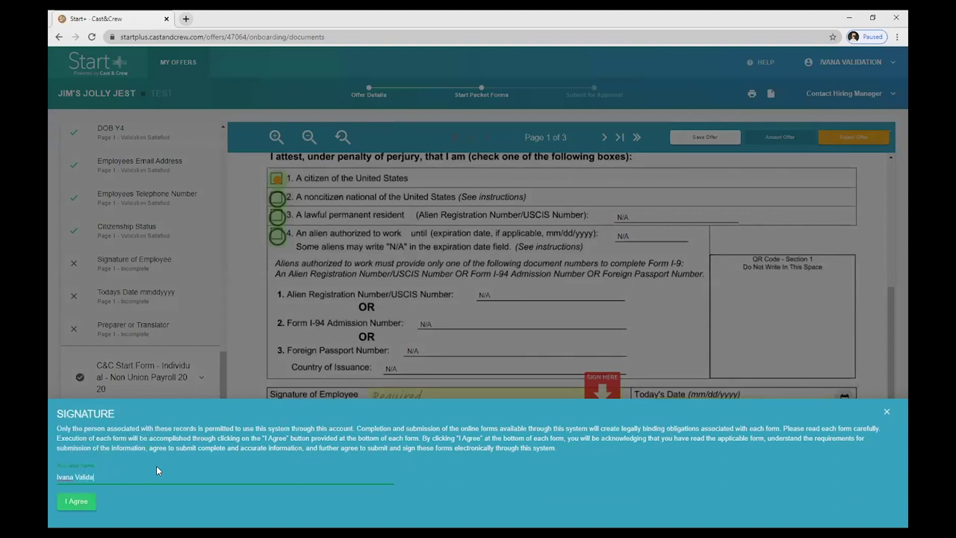
click(78, 501)
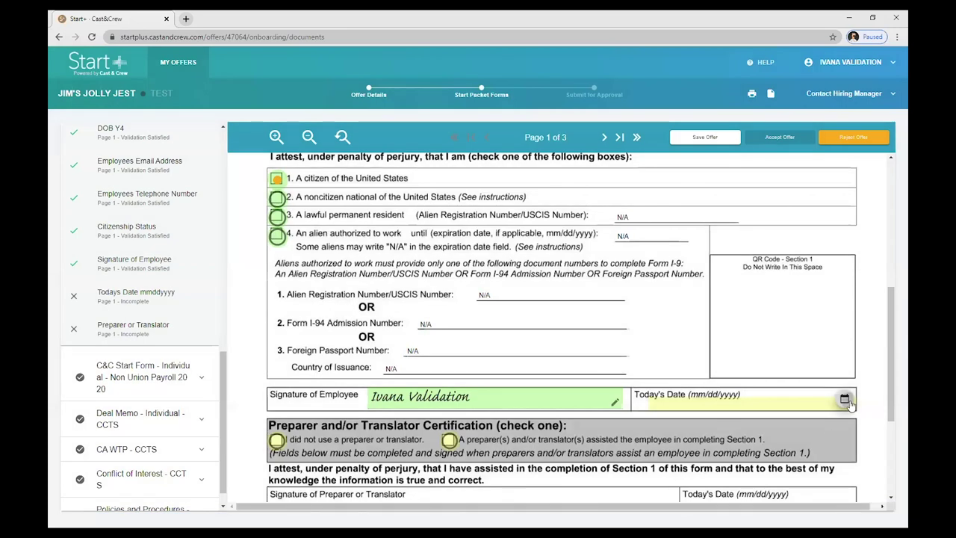
click(847, 401)
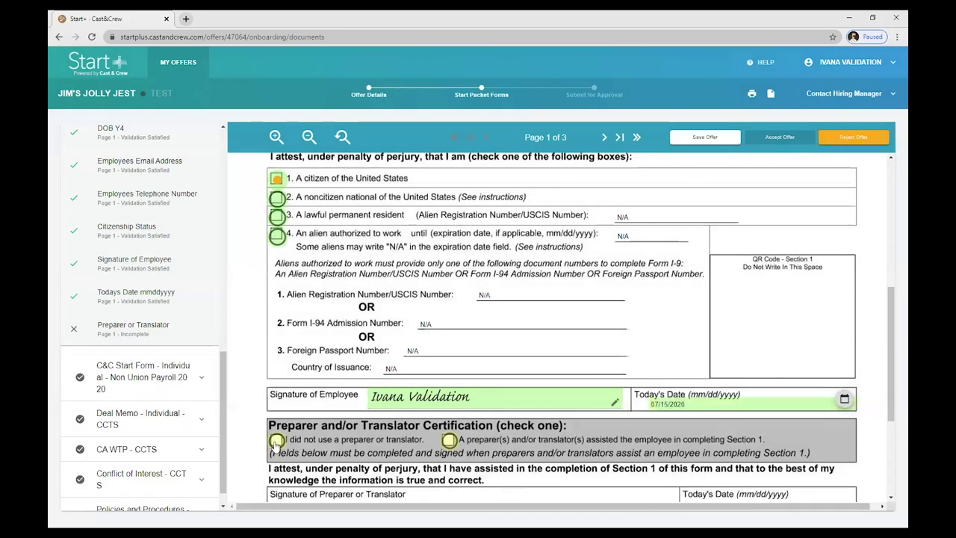
click(277, 441)
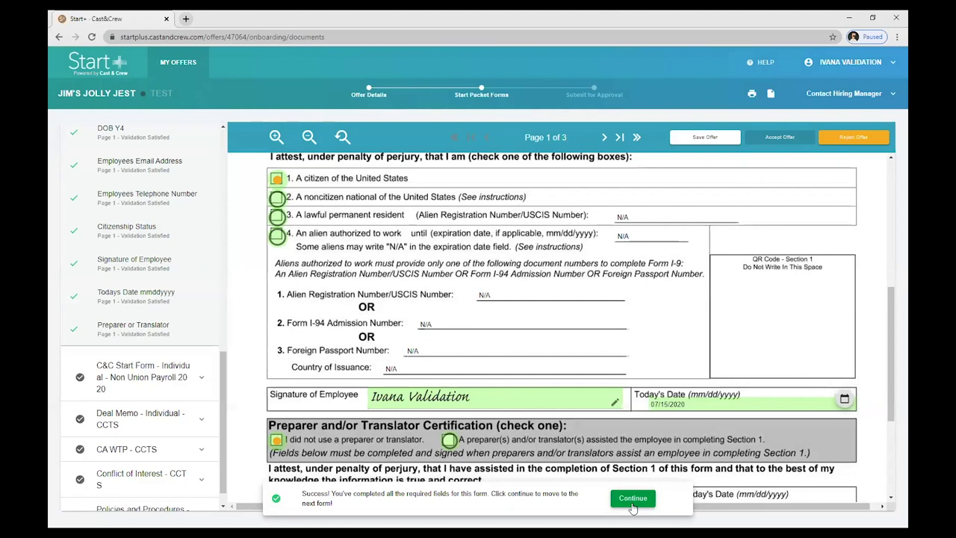
Sign and date the C&C Start Form as the employee, then continue to the Deal Memo
click(632, 505)
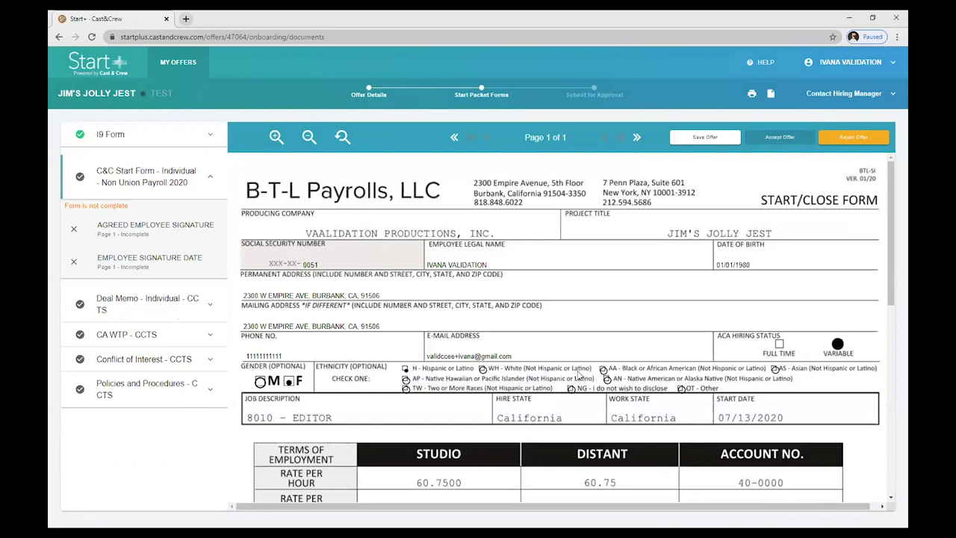
scroll(577, 374, down, 4)
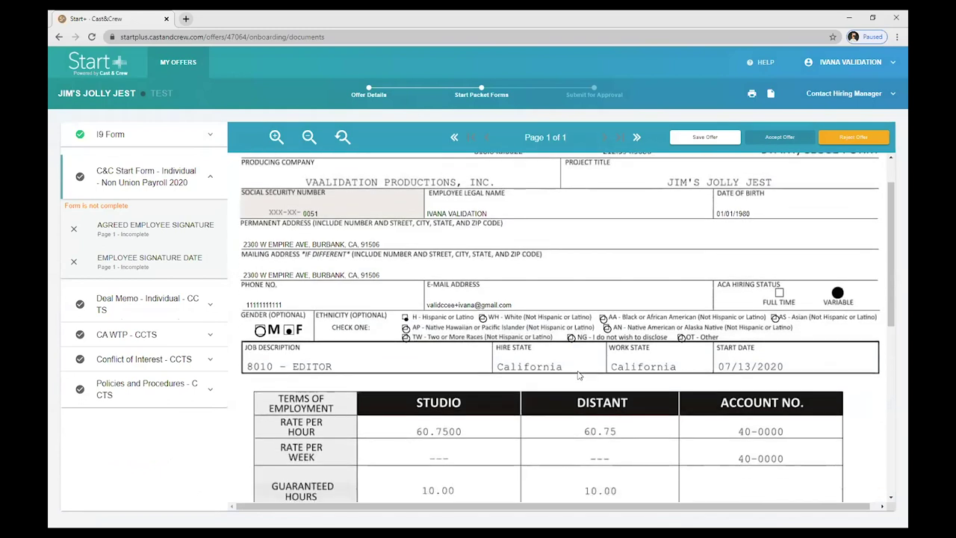
scroll(577, 375, down, 2)
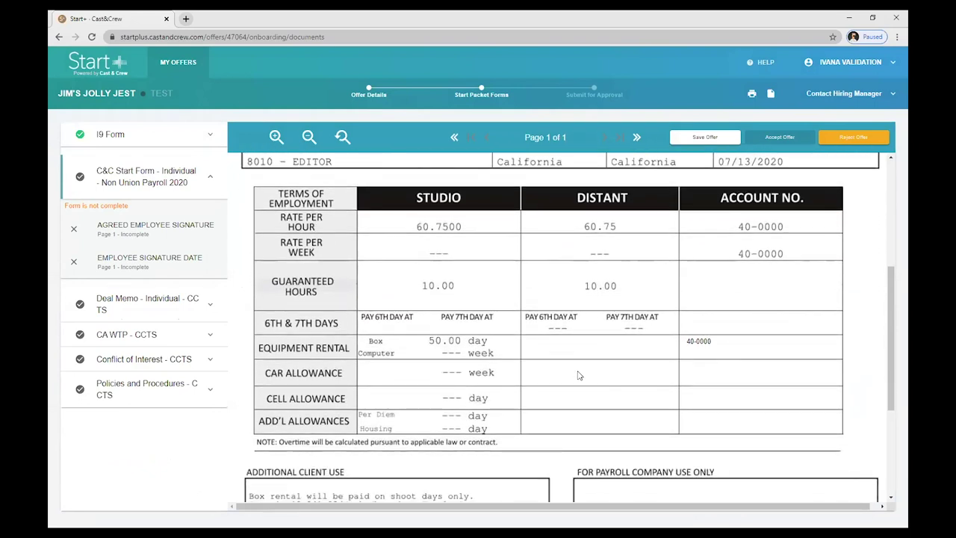
scroll(577, 375, down, 5)
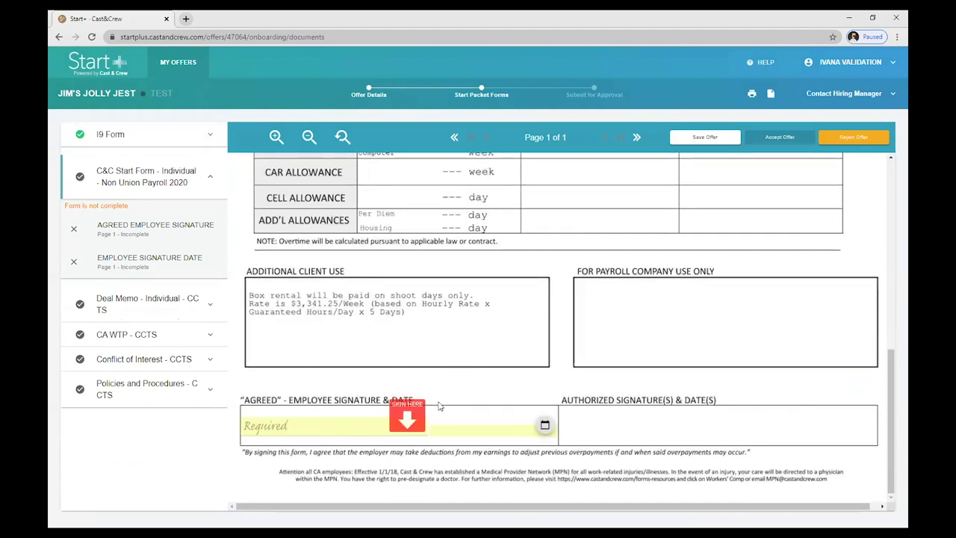
click(407, 421)
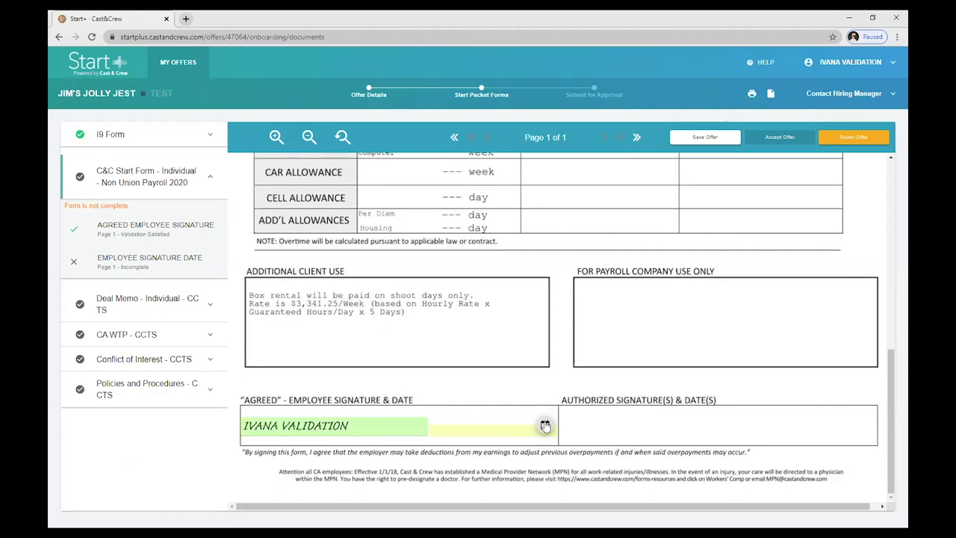
click(543, 426)
click(632, 499)
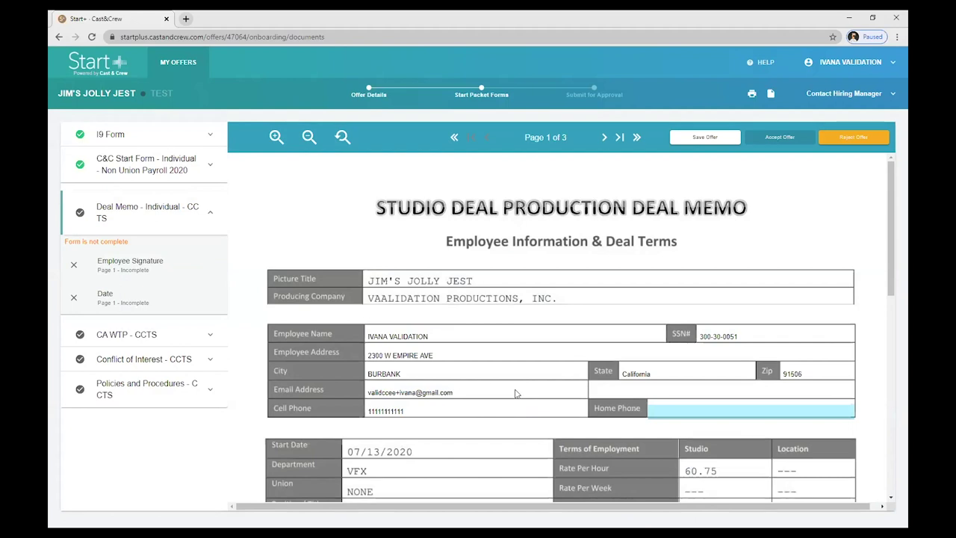
Add the employee signature and 07/15/2020 date to the Deal Memo, then continue
scroll(516, 393, down, 2)
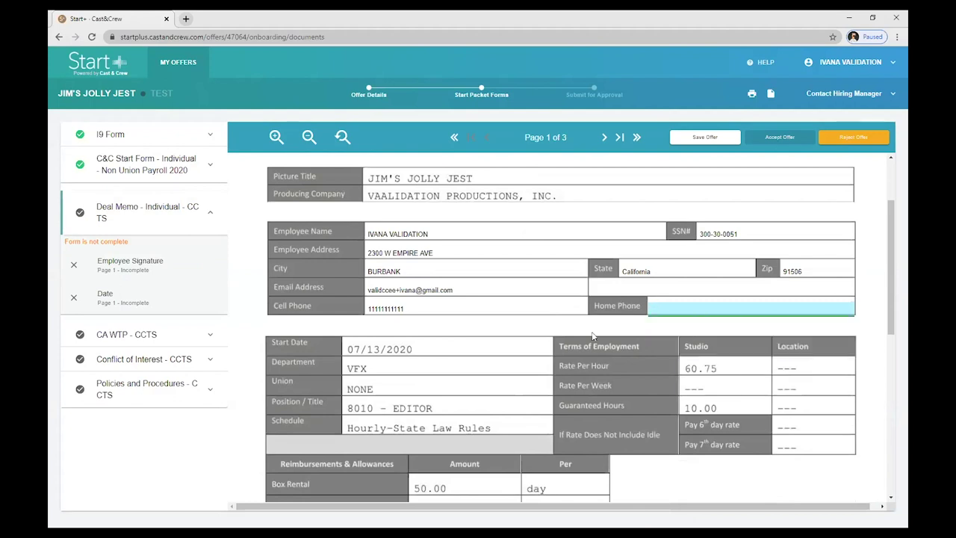
scroll(458, 365, down, 4)
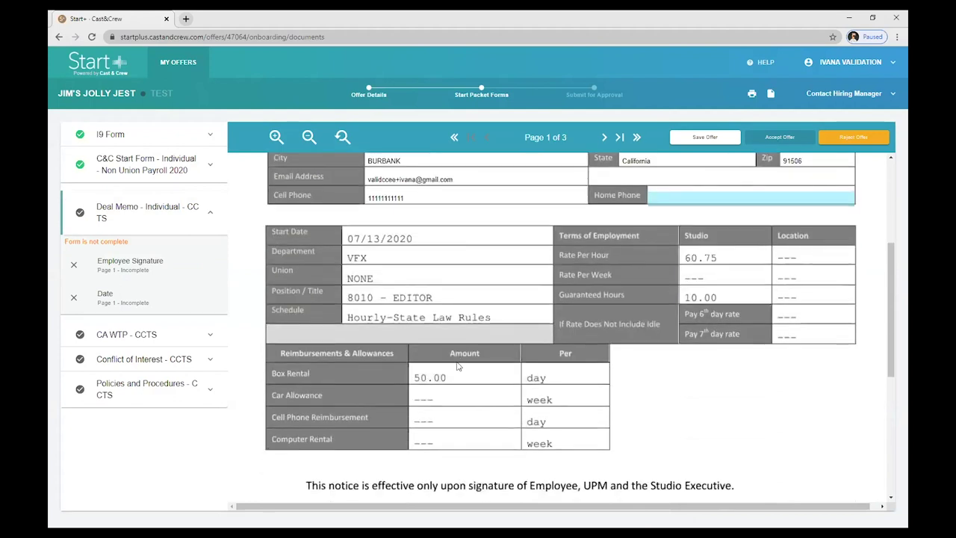
scroll(458, 365, down, 2)
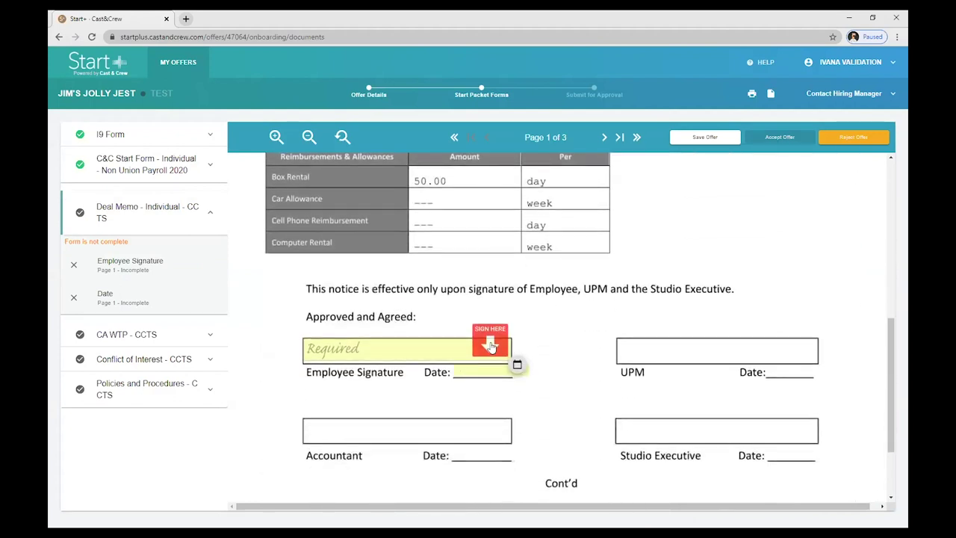
click(490, 345)
click(516, 363)
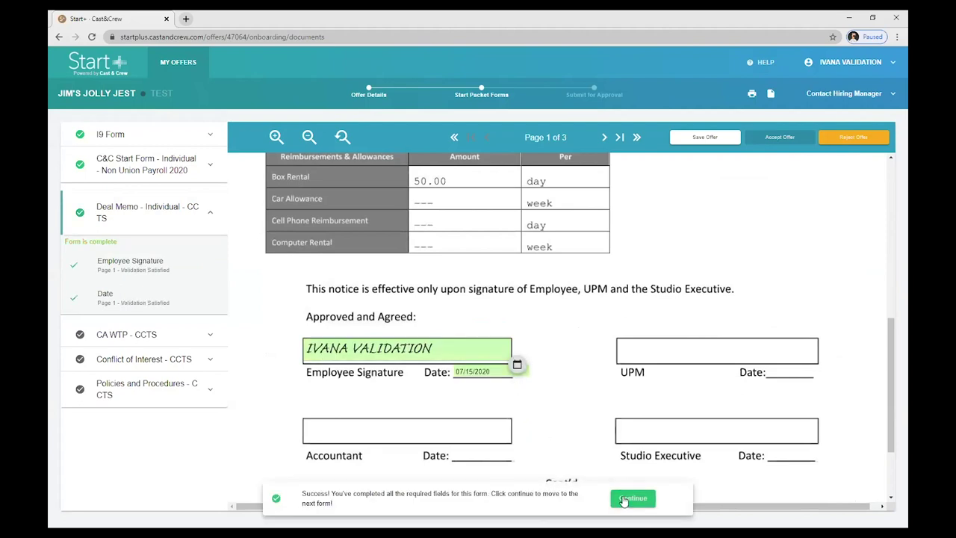
click(624, 499)
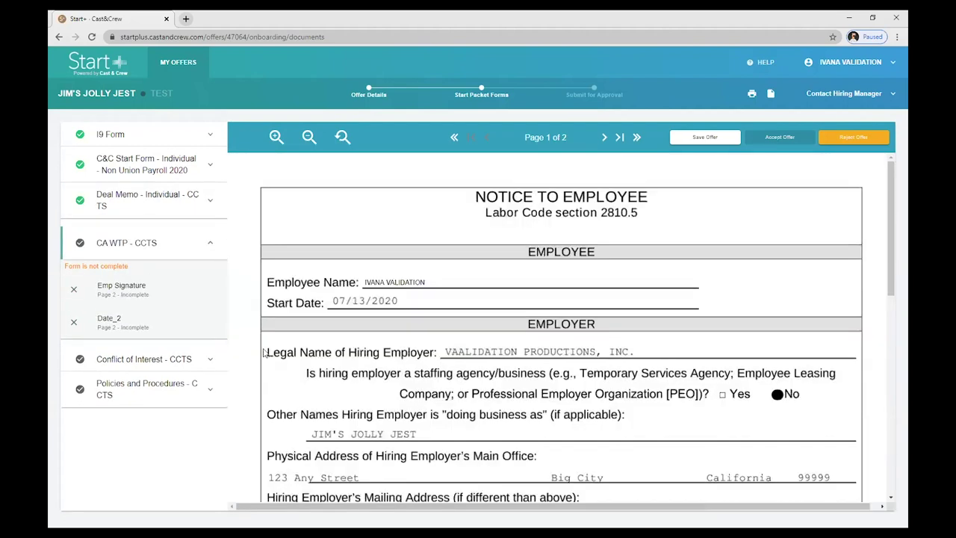
Sign and date the CA WTP acknowledgement of receipt on page 2, then continue
drag(895, 228, 892, 388)
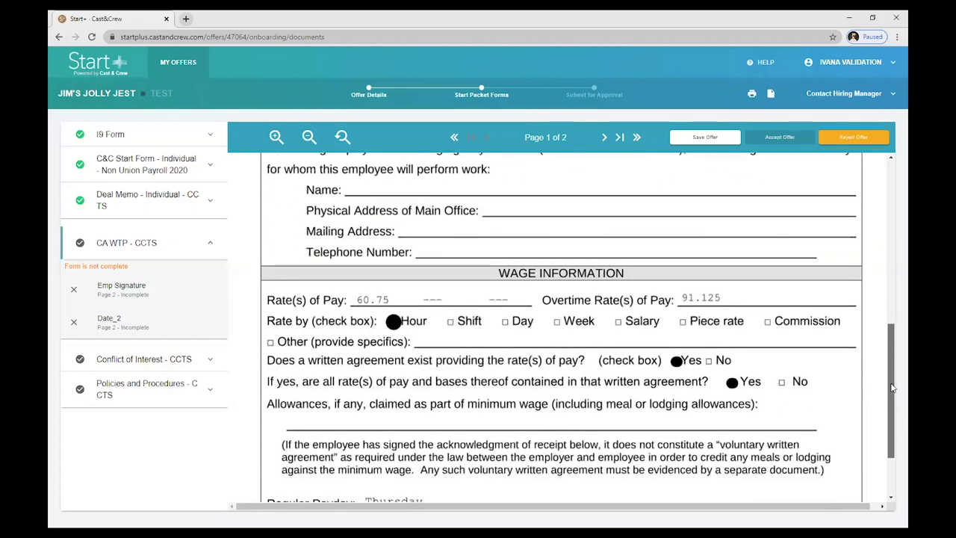
click(164, 295)
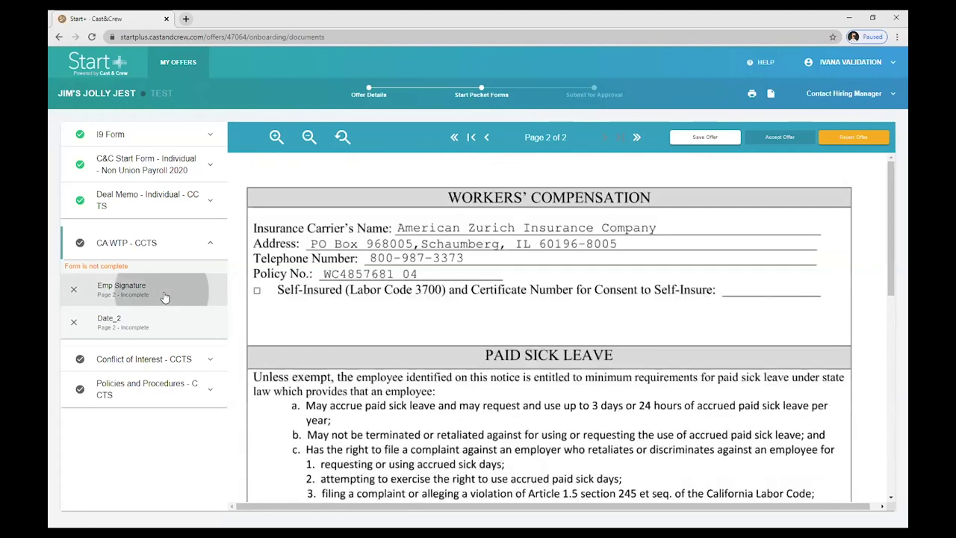
click(798, 278)
click(808, 306)
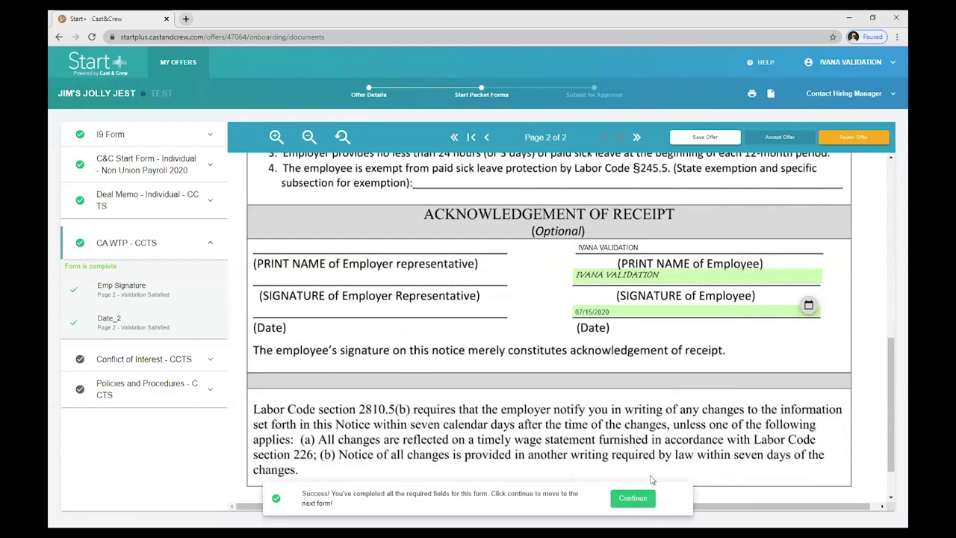
click(632, 498)
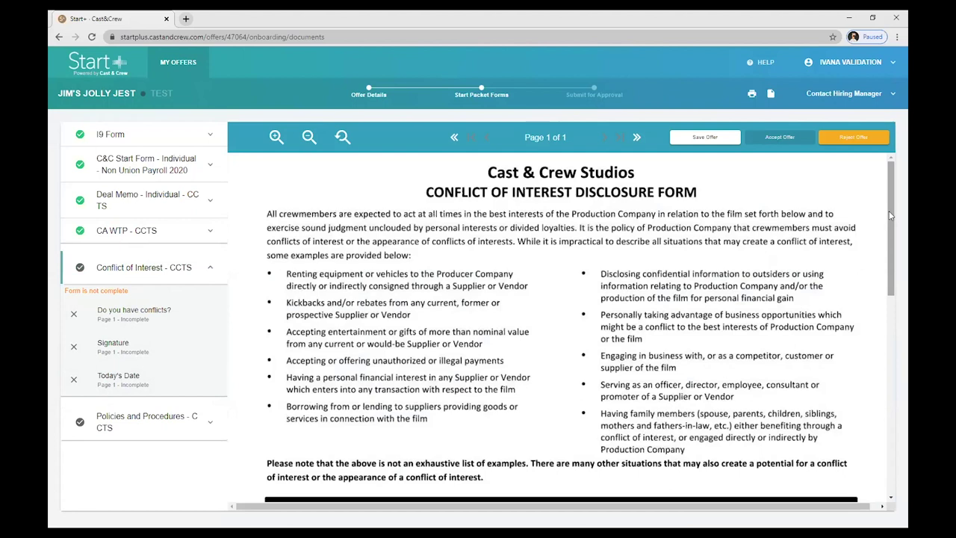
Select 'I have NO conflicts of interest', sign and date the disclosure, then continue
drag(889, 215, 888, 332)
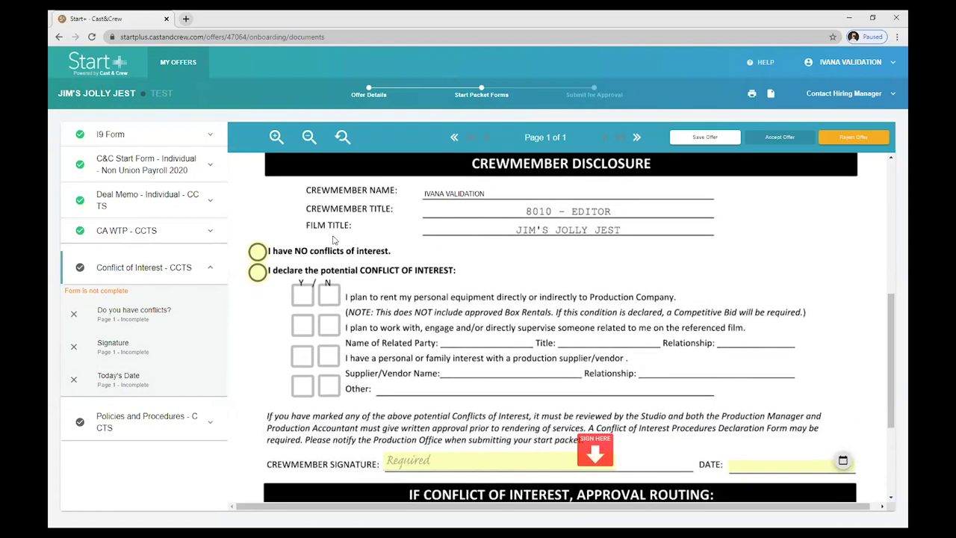
click(257, 273)
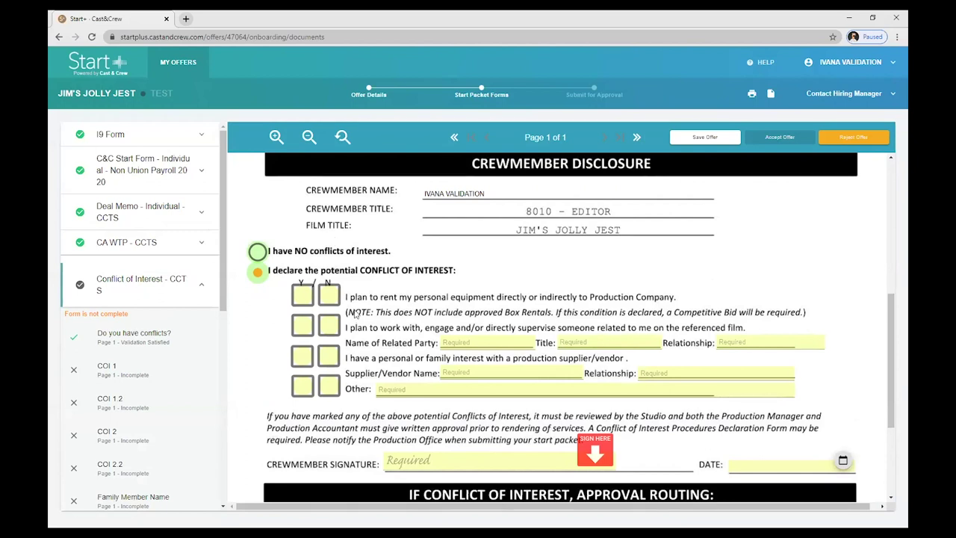
click(269, 254)
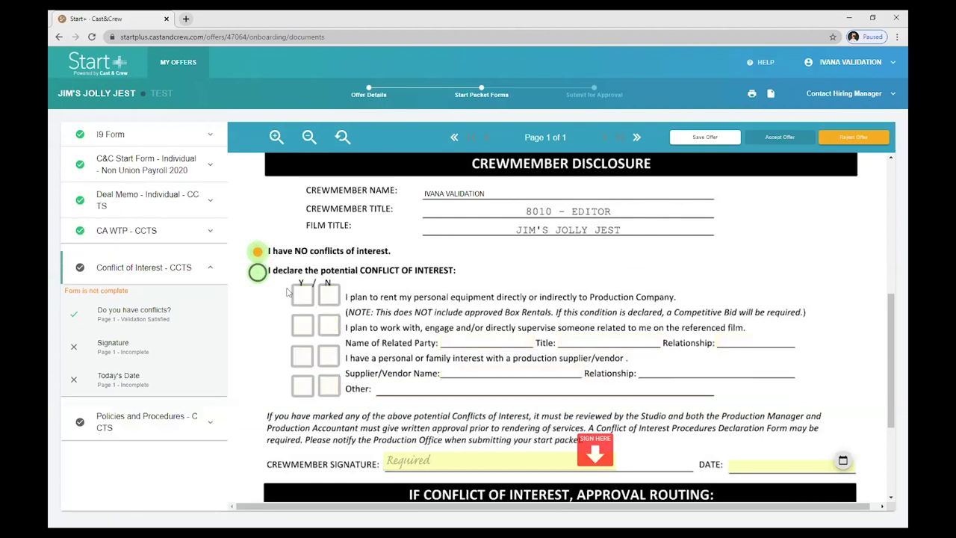
click(607, 447)
click(825, 464)
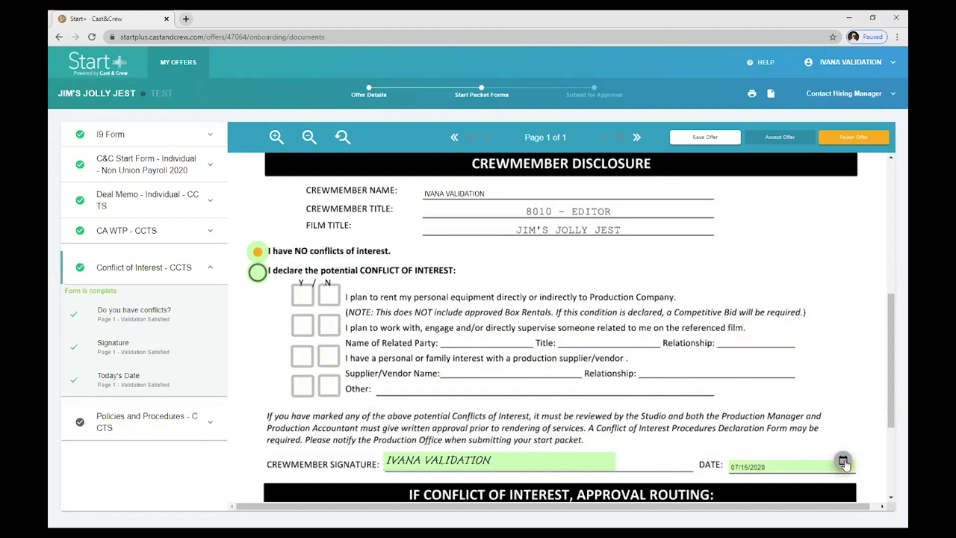
click(633, 498)
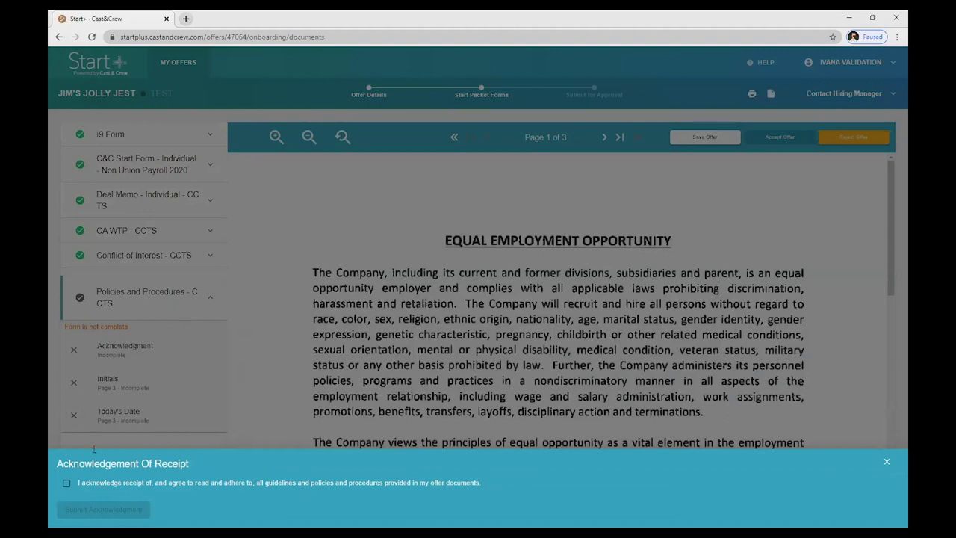
Acknowledge receipt of the Policies and Procedures and submit the acknowledgment
click(67, 485)
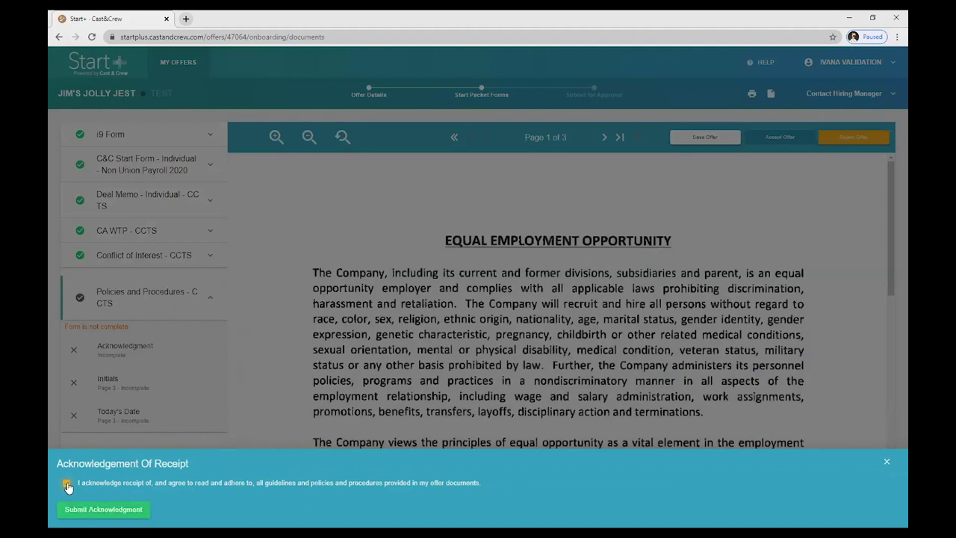
click(149, 515)
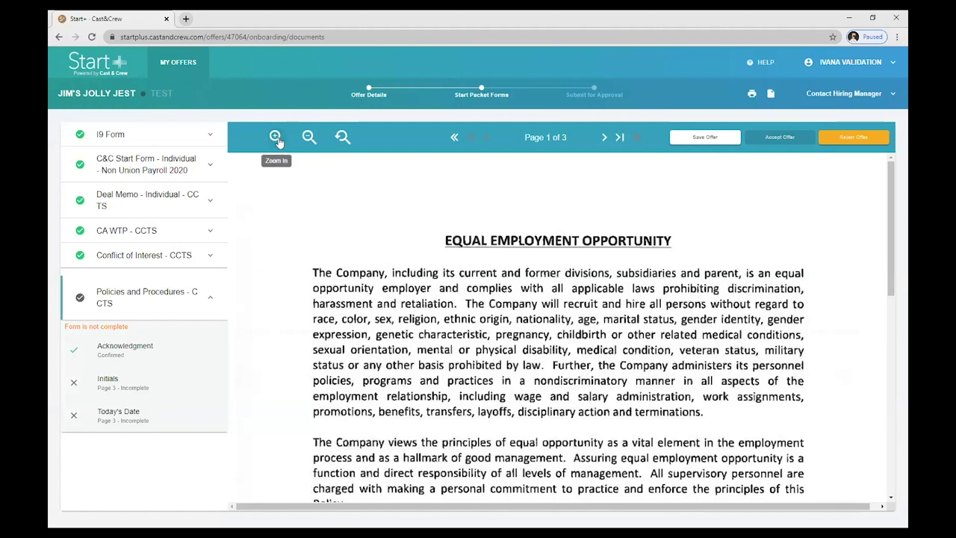
click(277, 138)
click(276, 138)
drag(465, 508, 539, 511)
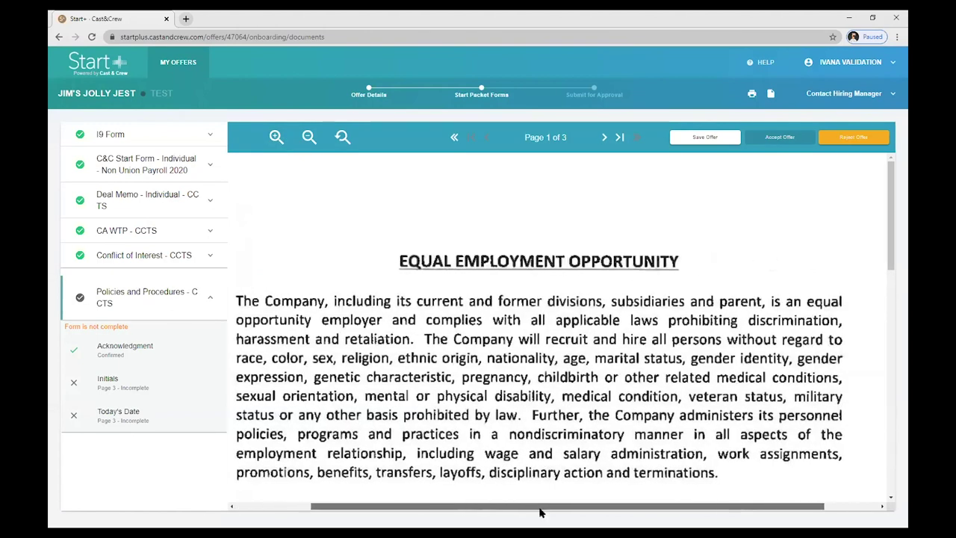
click(342, 138)
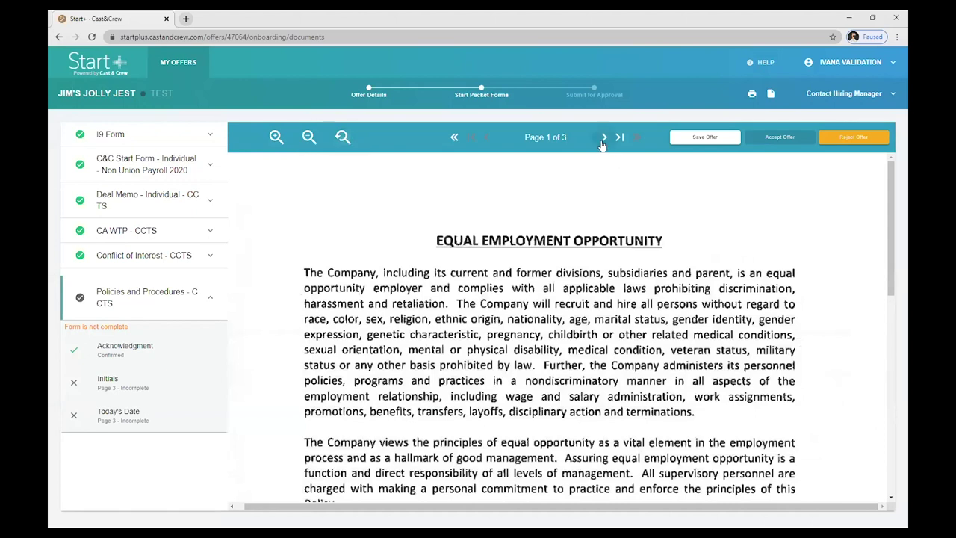
Initial the end of policy page 3 and add the 07/15/2020 date
click(603, 138)
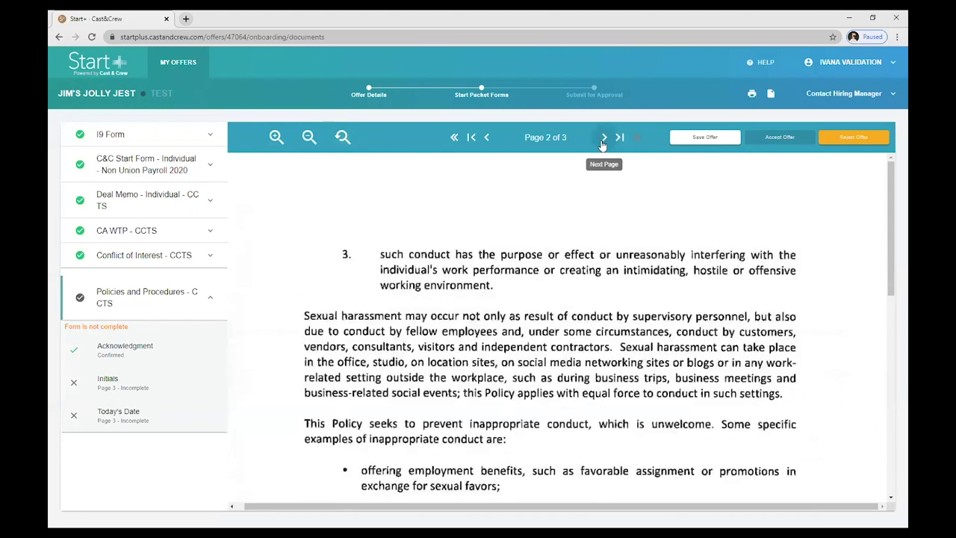
click(603, 139)
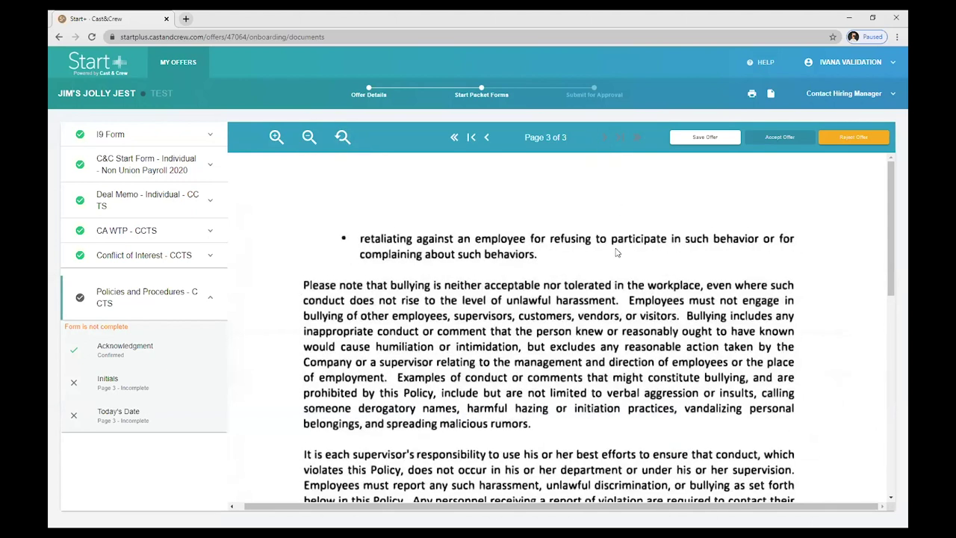
scroll(617, 252, down, 4)
scroll(616, 252, down, 4)
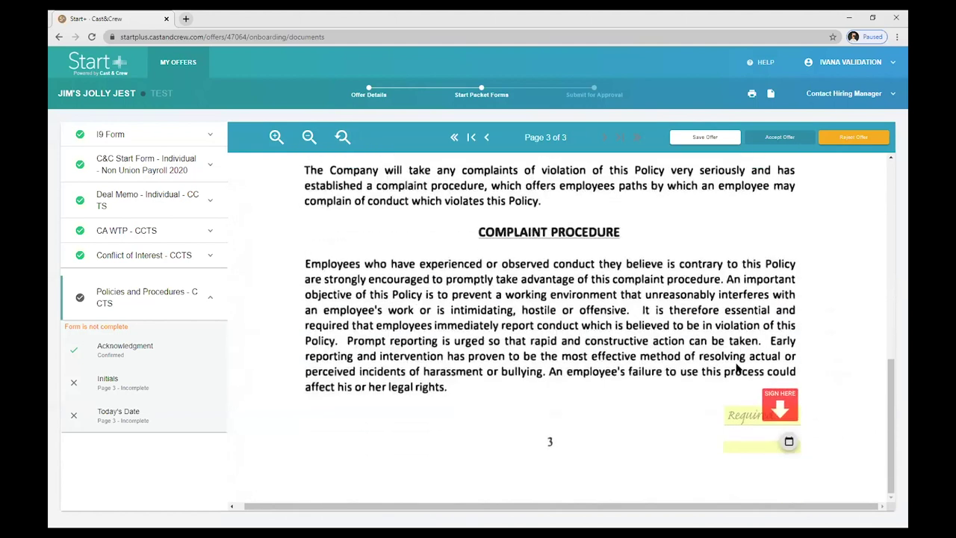
click(780, 407)
click(790, 445)
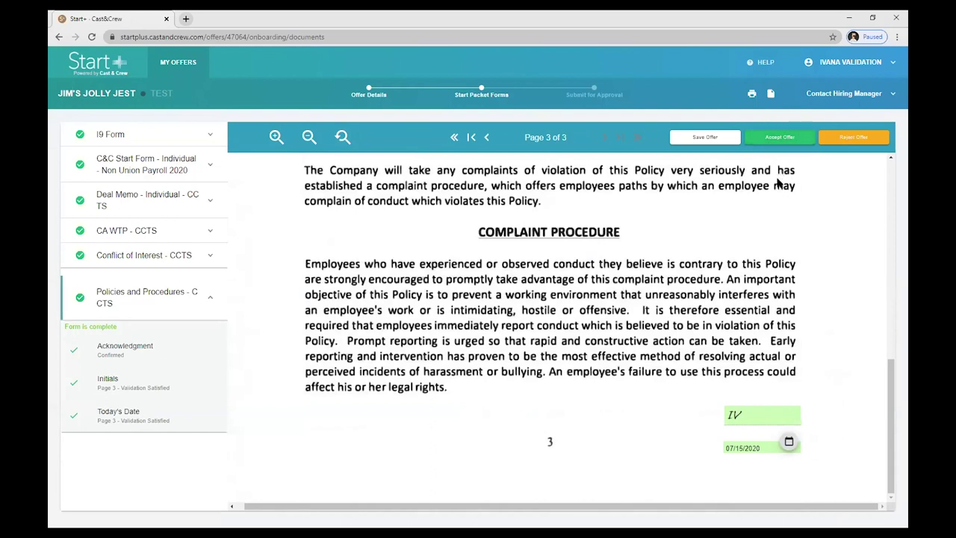
Save the offer documents, then back out of Reject Offer leaving the note empty
click(703, 142)
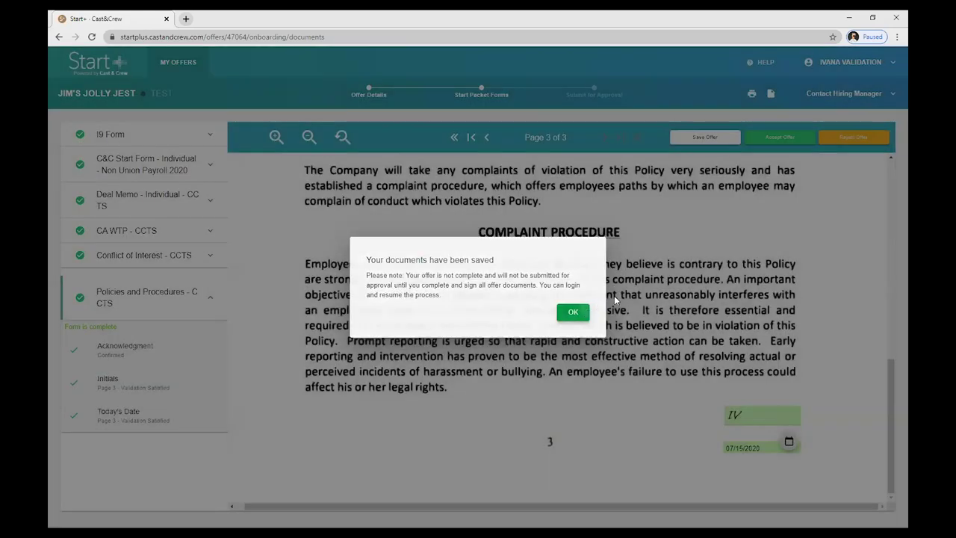
click(573, 312)
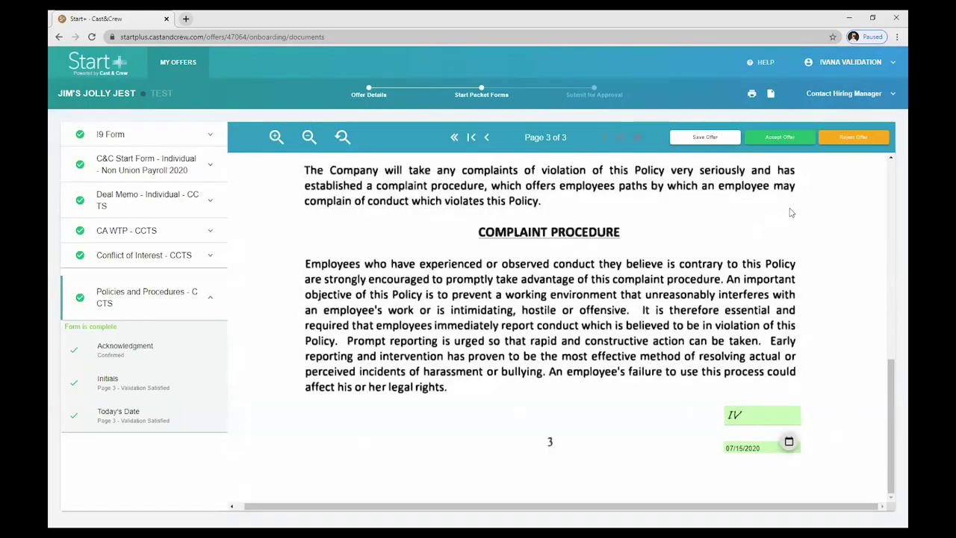
click(853, 140)
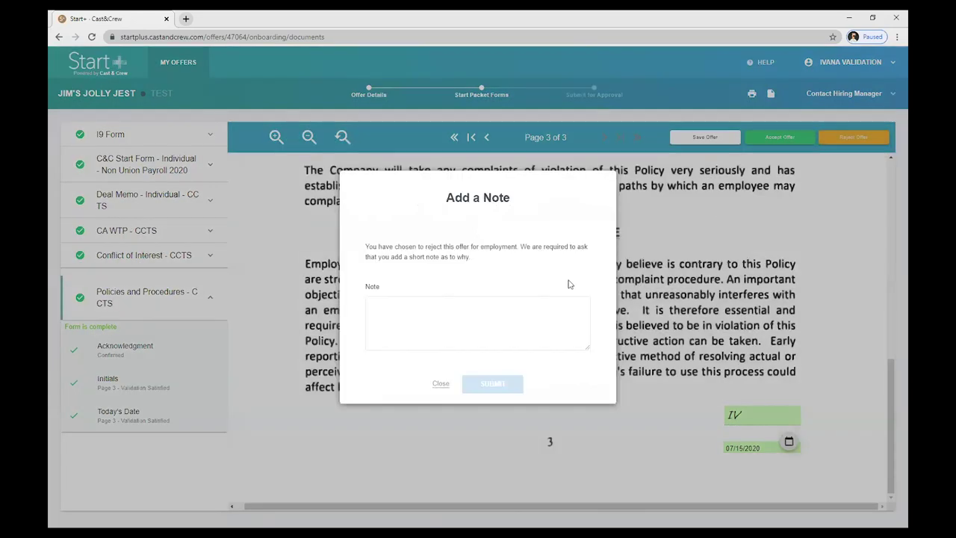
click(439, 383)
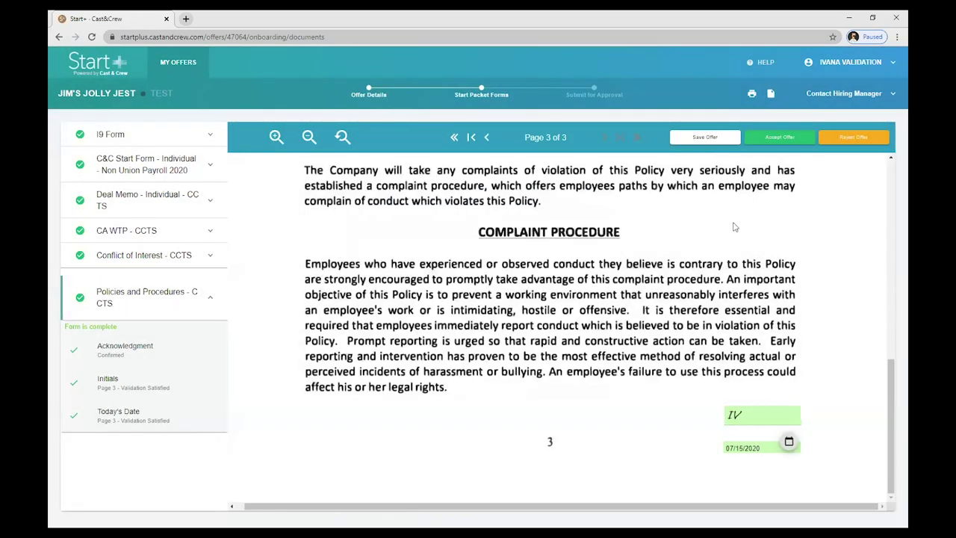
Accept the offer so the Start Packet is submitted for approval
click(780, 145)
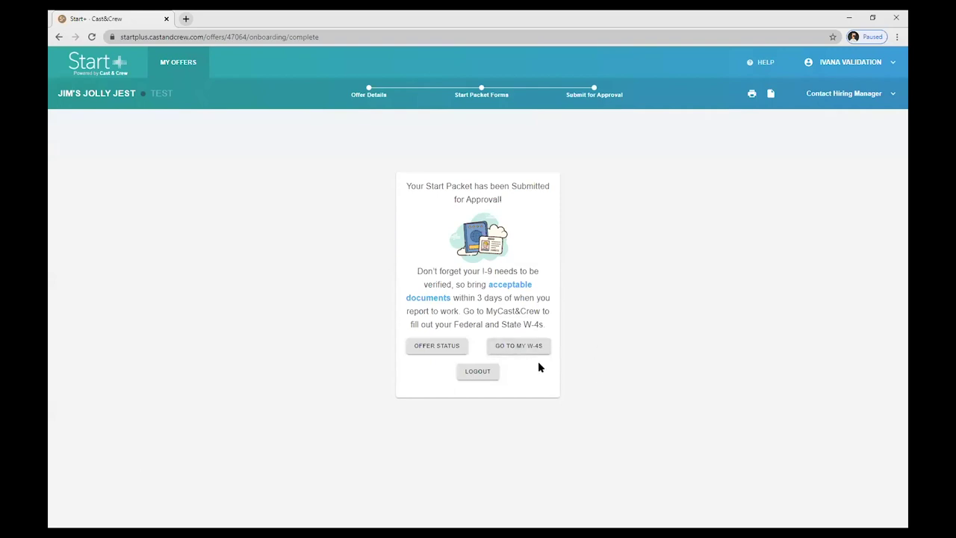
Switch from the submission confirmation to MyCast&Crew via the account menu
click(850, 62)
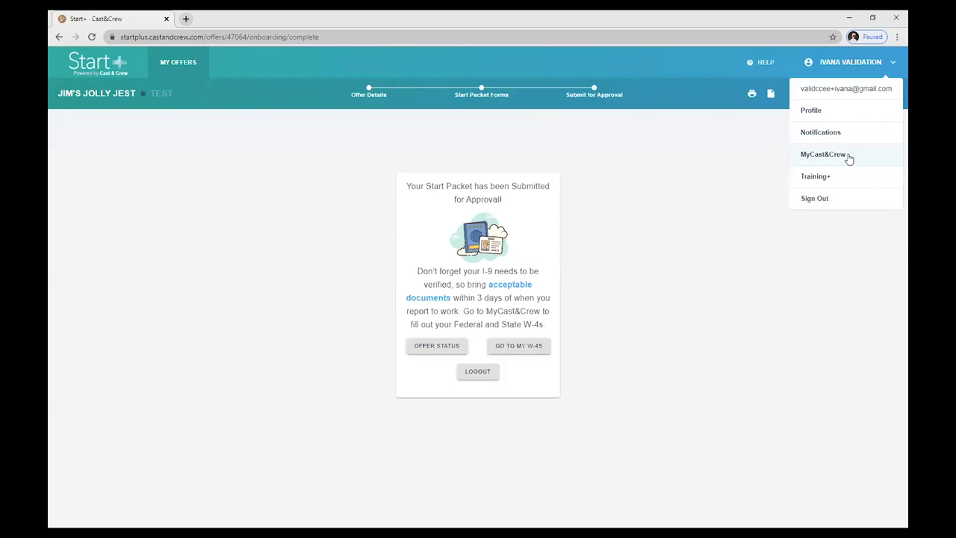
click(824, 155)
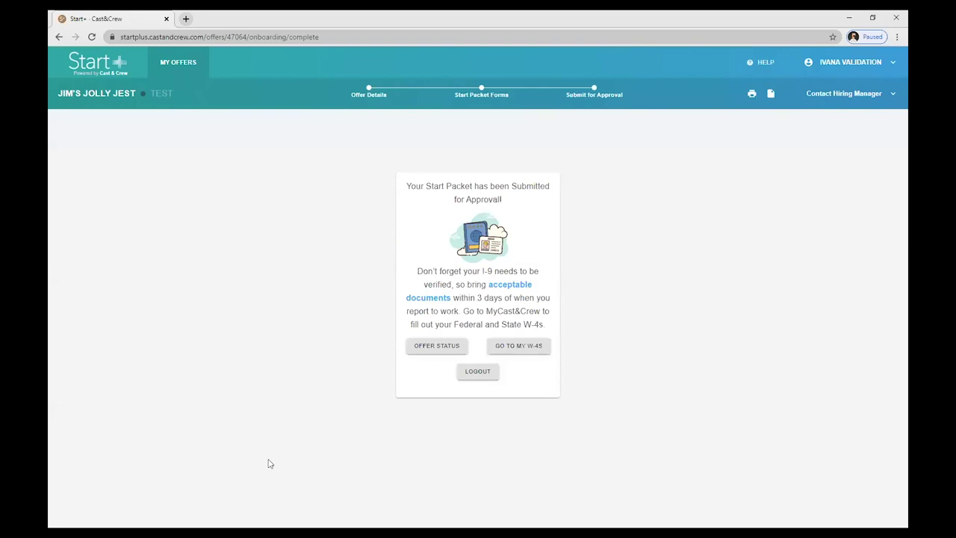
click(850, 63)
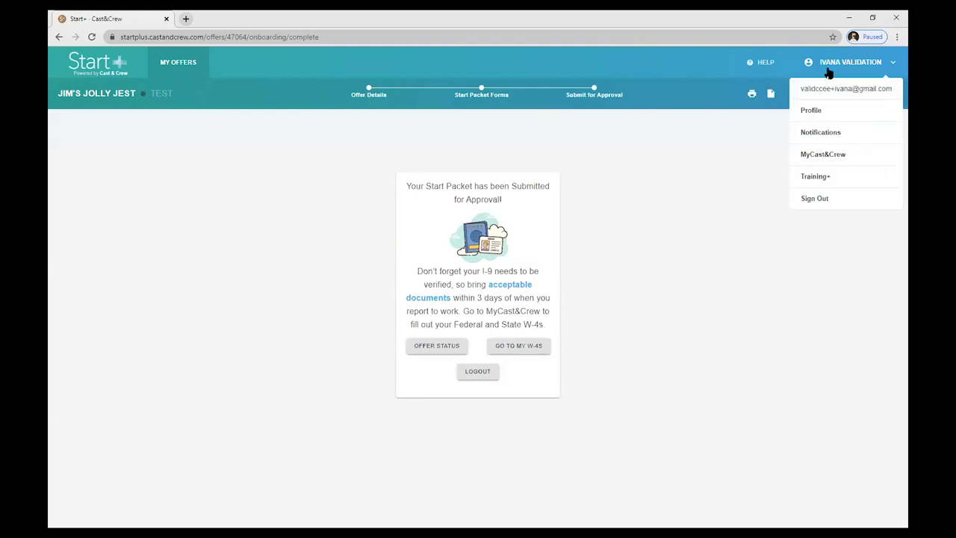
click(839, 159)
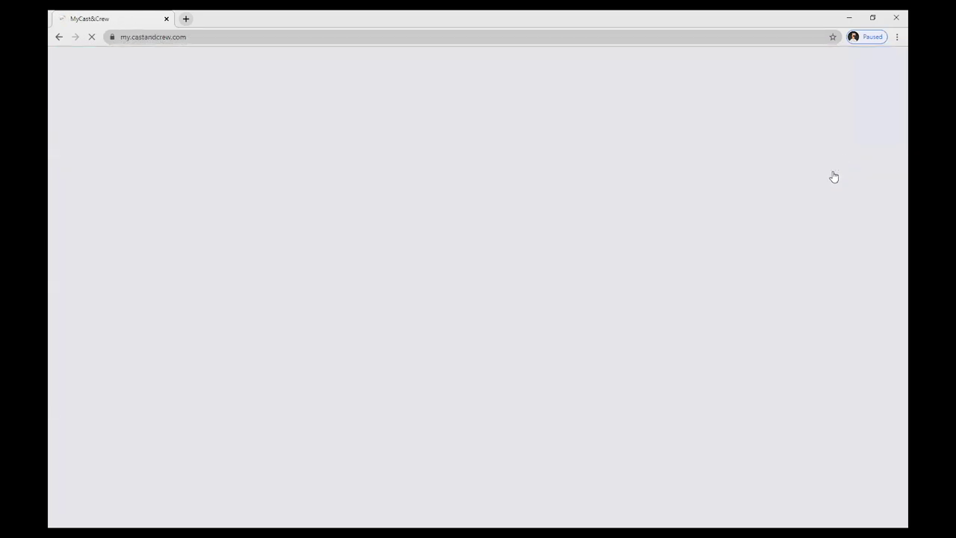